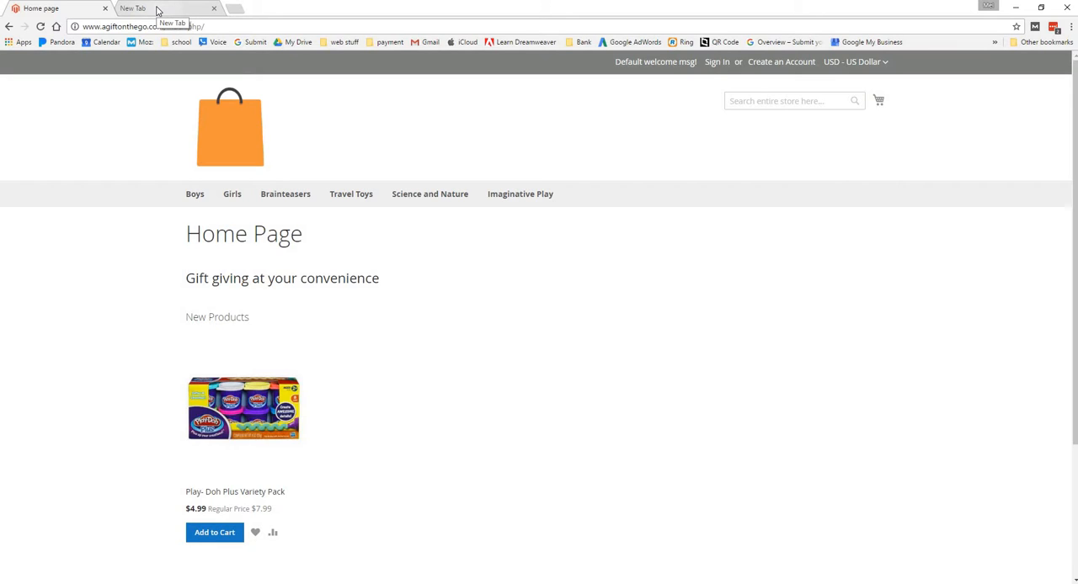
Open the store's admin page at agiftonthego.com/admin in the empty browser tab
{"action": "left_click", "coordinate": [158, 11]}
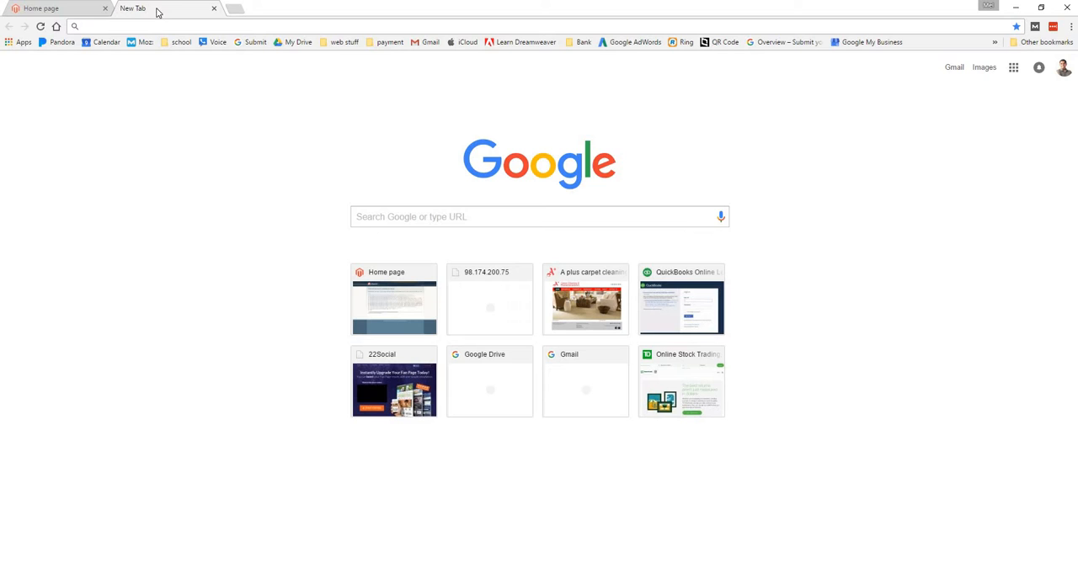
{"action": "type", "text": "g"}
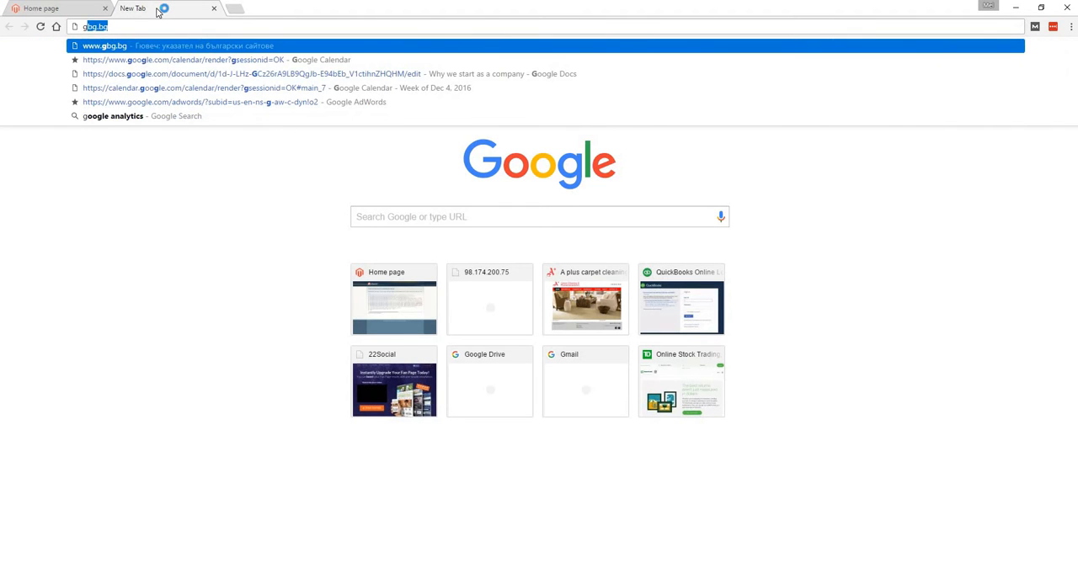
{"action": "key", "text": "BackSpace"}
{"action": "key", "text": "BackSpace"}
{"action": "type", "text": "agiftonthego"}
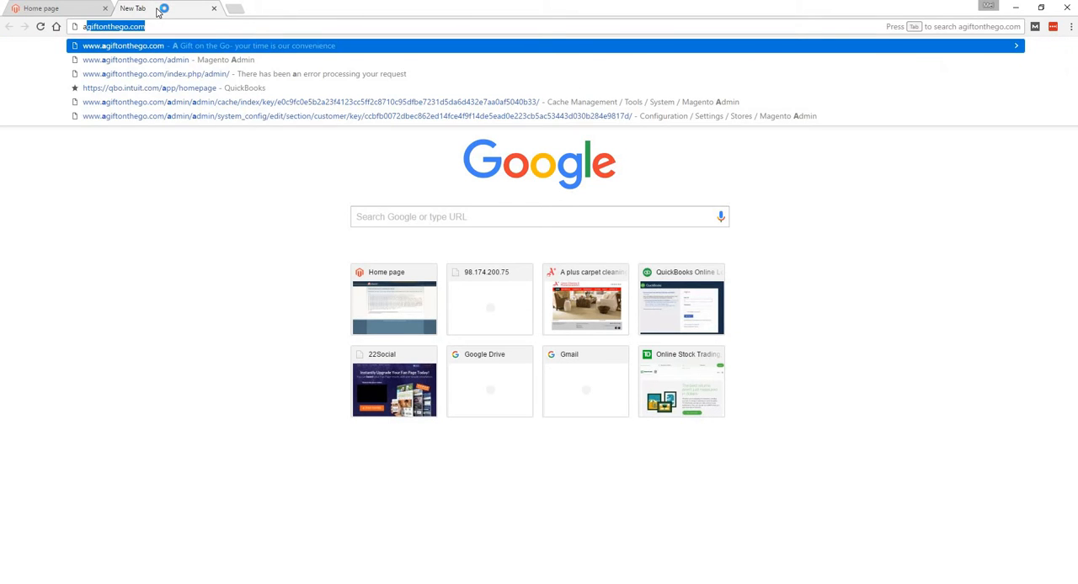
{"action": "key", "text": "Right"}
{"action": "type", "text": "/"}
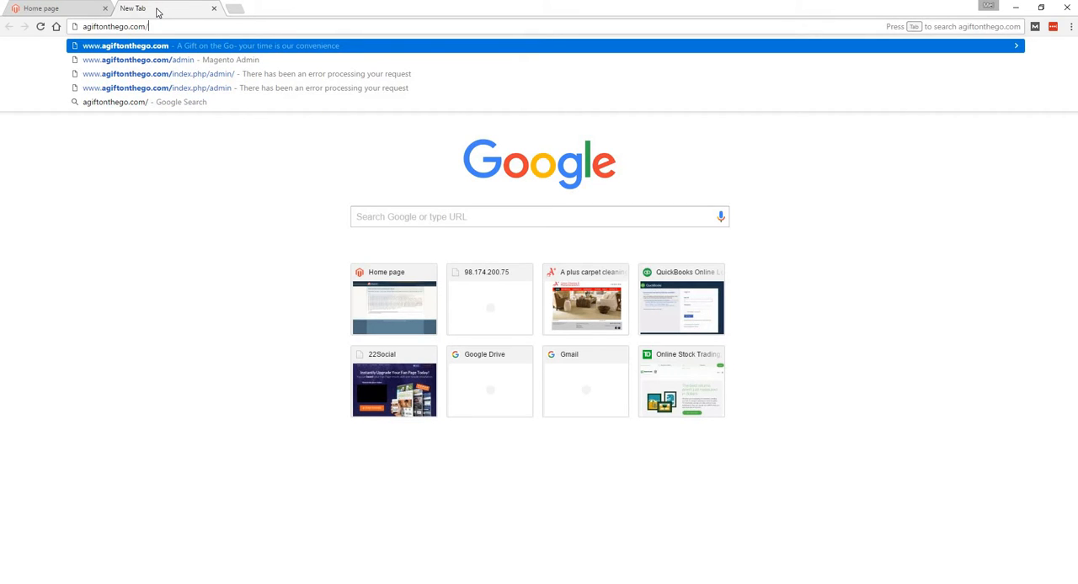
{"action": "type", "text": "admin"}
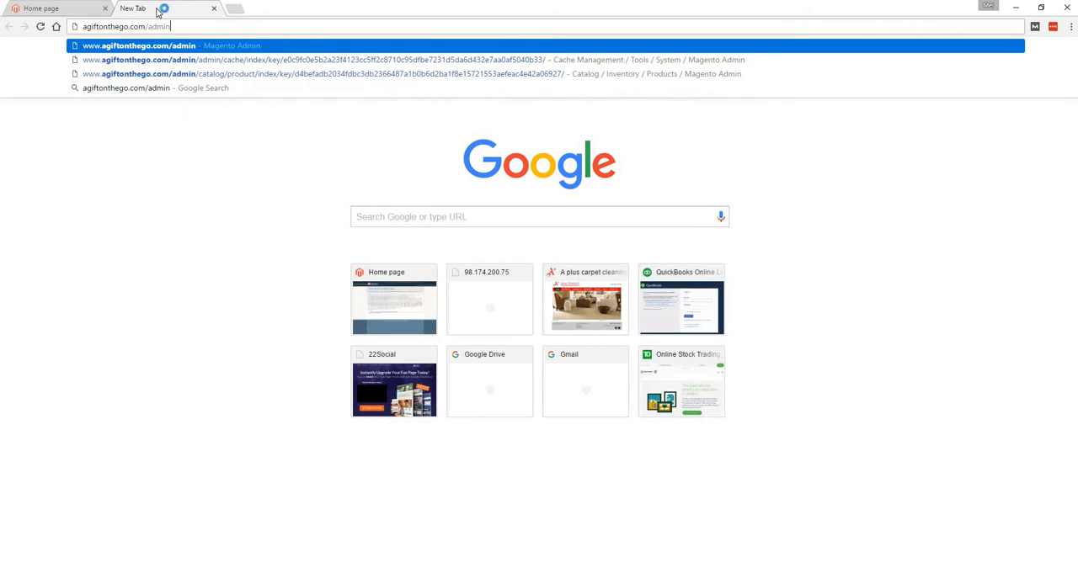
{"action": "key", "text": "Return"}
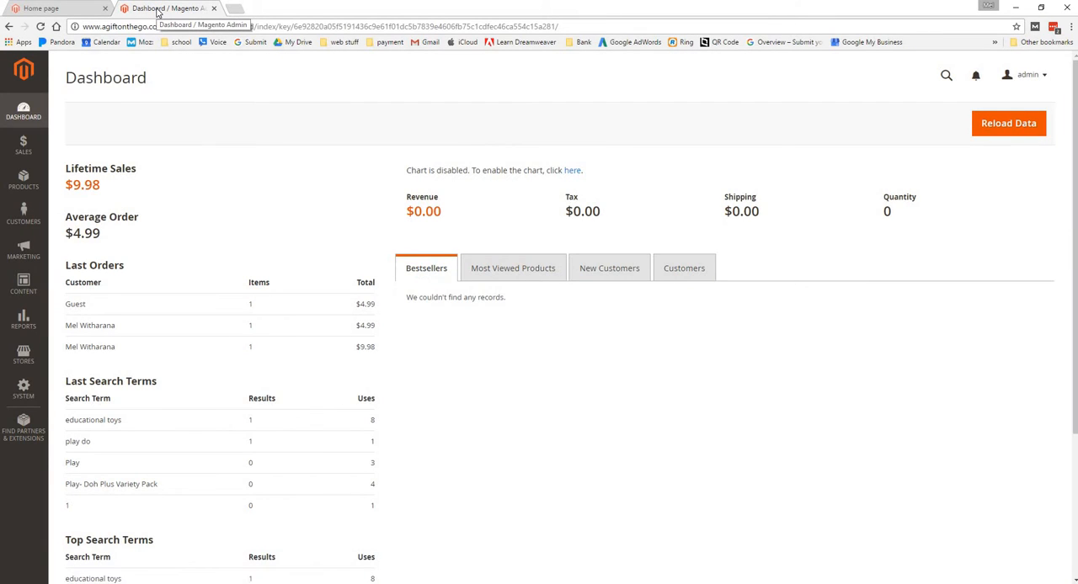
Sign out of the admin account and sign back in with the prefilled credentials
{"action": "left_click", "coordinate": [1029, 75]}
{"action": "left_click", "coordinate": [976, 132]}
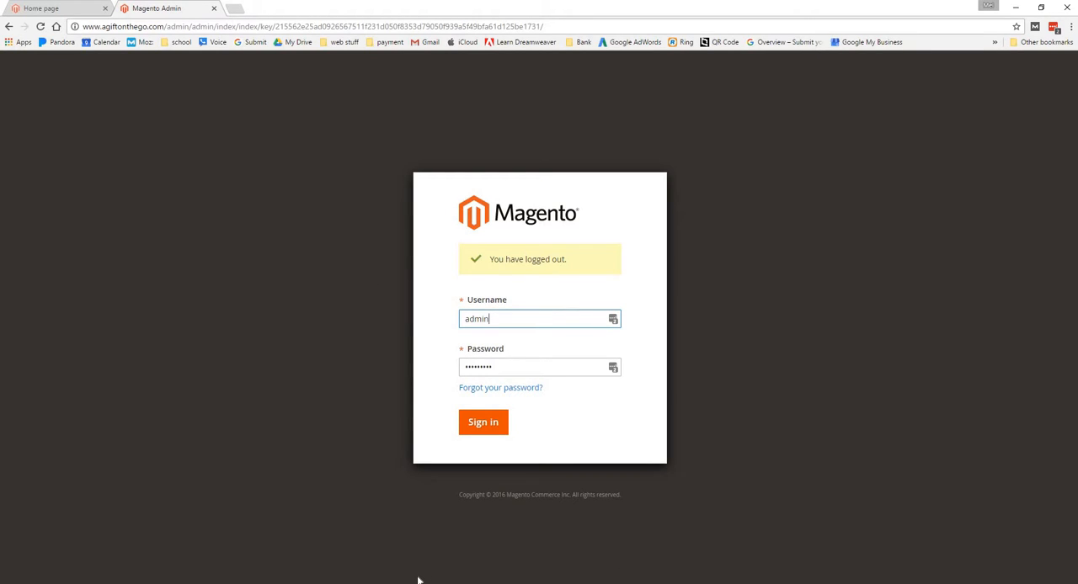
{"action": "left_click", "coordinate": [496, 427]}
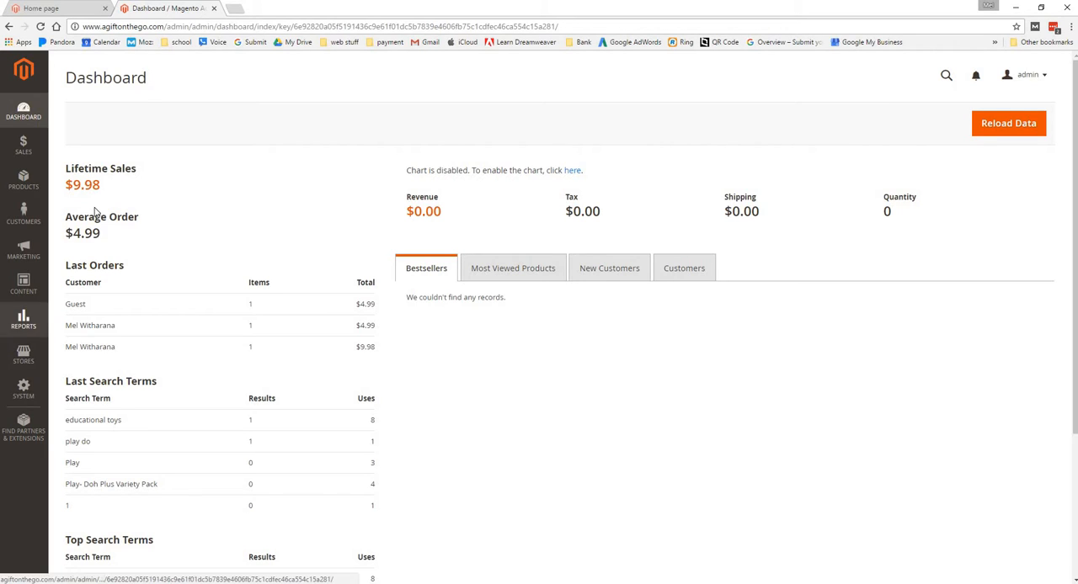
View the product catalog, then open the product categories page
{"action": "left_click", "coordinate": [18, 183]}
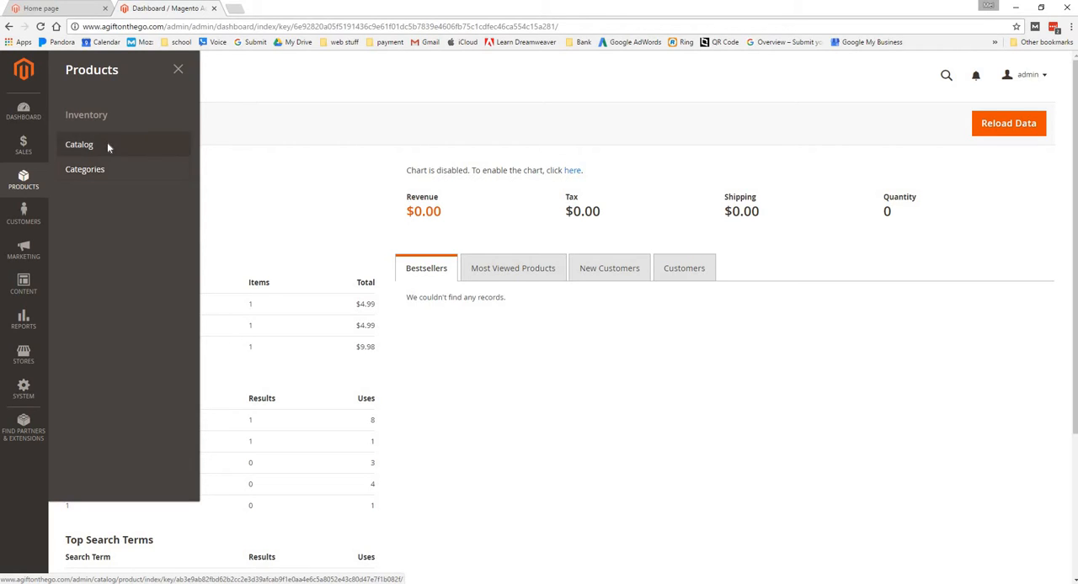
{"action": "left_click", "coordinate": [107, 146]}
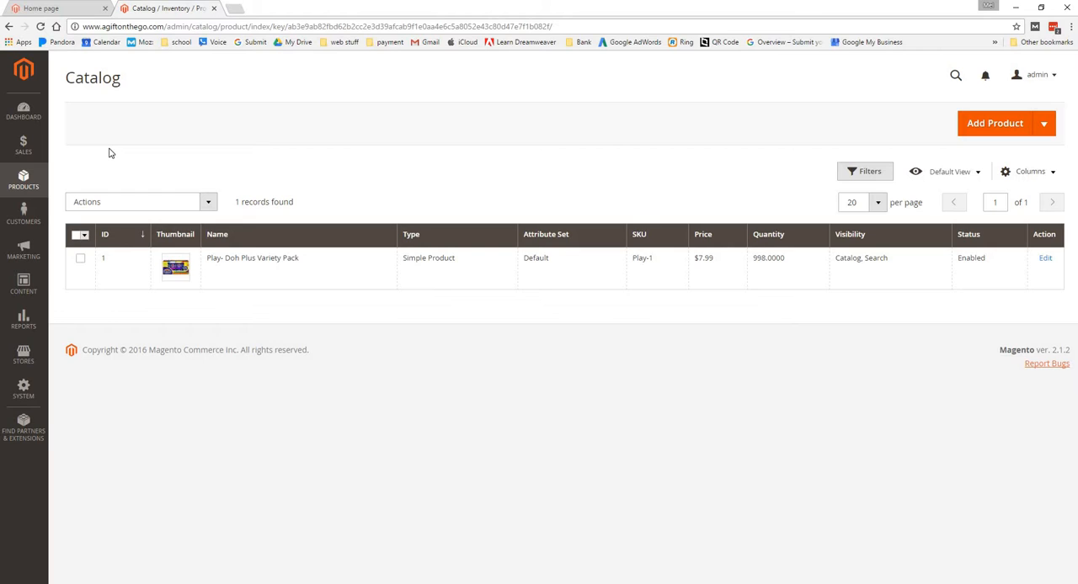
{"action": "left_click", "coordinate": [10, 188]}
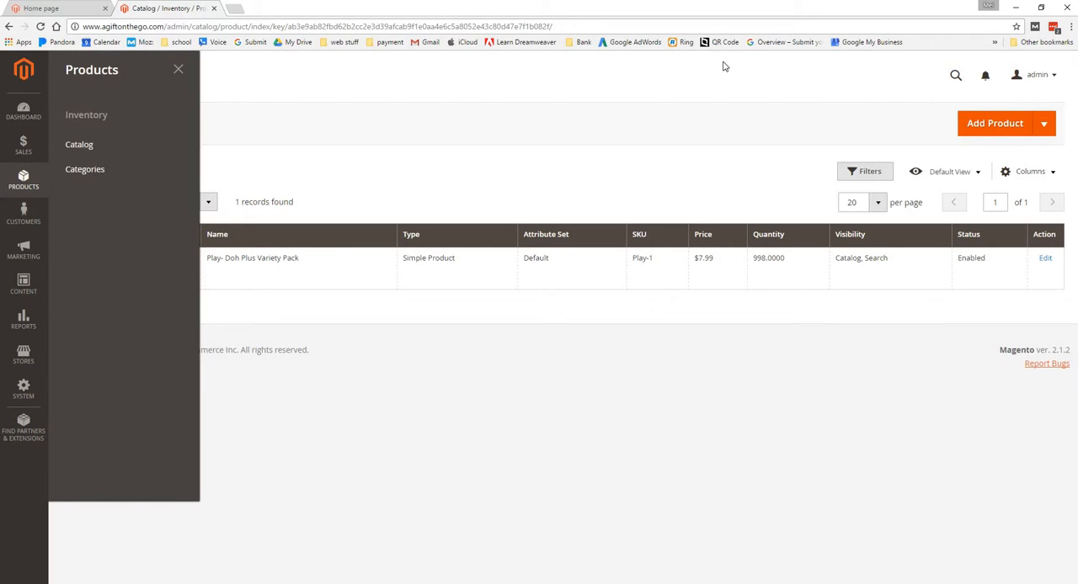
{"action": "left_click", "coordinate": [113, 173]}
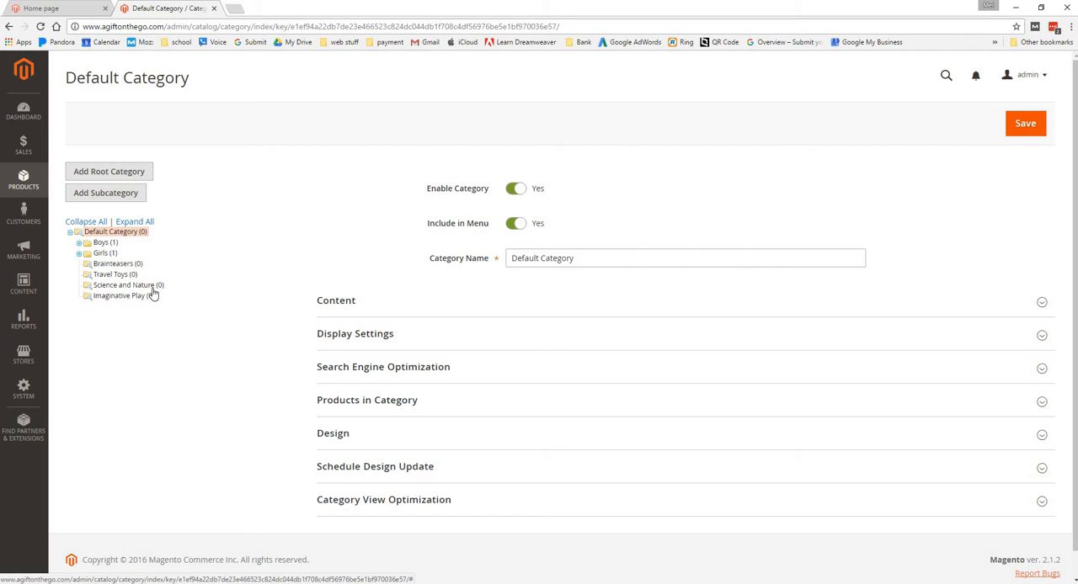
Examine the age-range subcategories under Girls and Boys in the category tree, then collapse them
{"action": "left_click", "coordinate": [79, 253]}
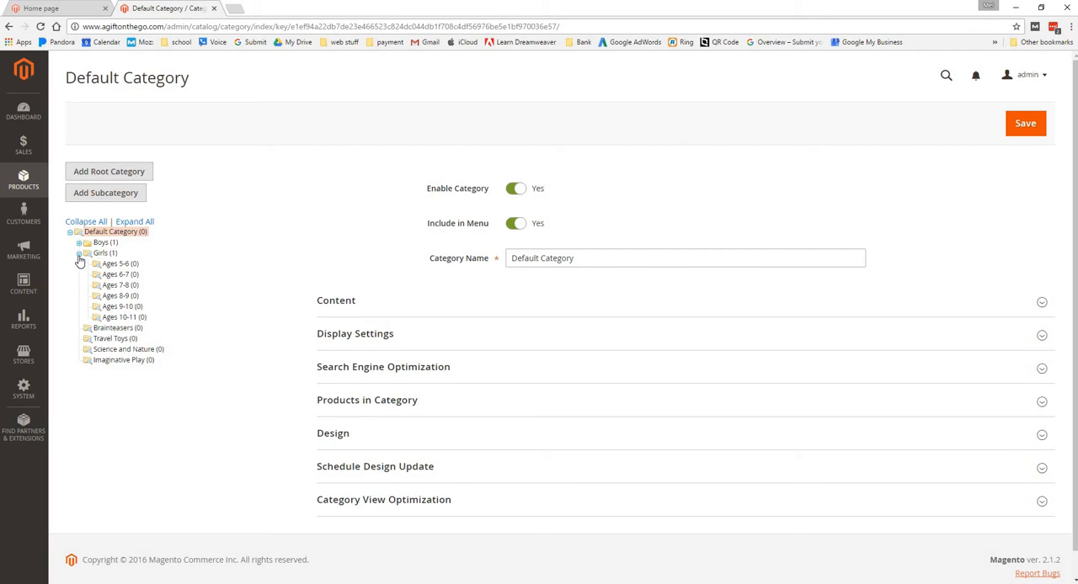
{"action": "left_click", "coordinate": [79, 243]}
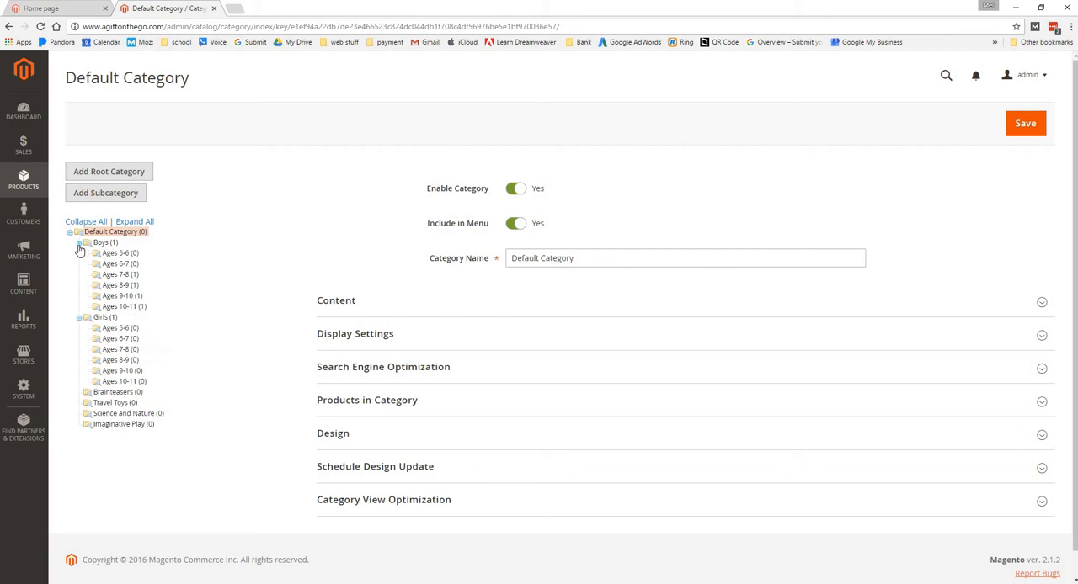
{"action": "left_click", "coordinate": [79, 243]}
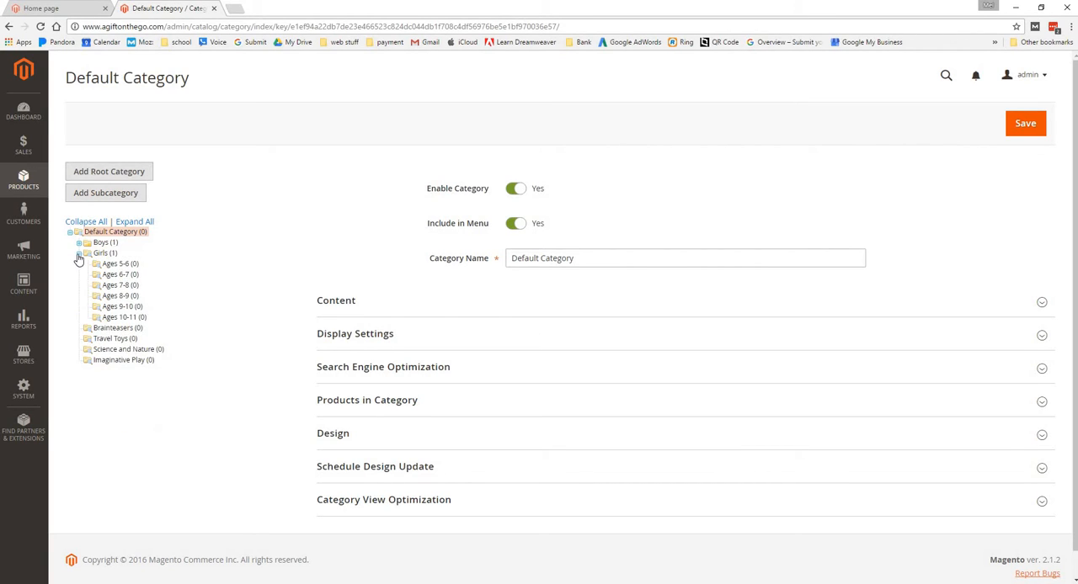
{"action": "left_click", "coordinate": [79, 254]}
{"action": "left_click", "coordinate": [80, 254]}
{"action": "left_click_drag", "start_coordinate": [109, 328], "coordinate": [116, 333]}
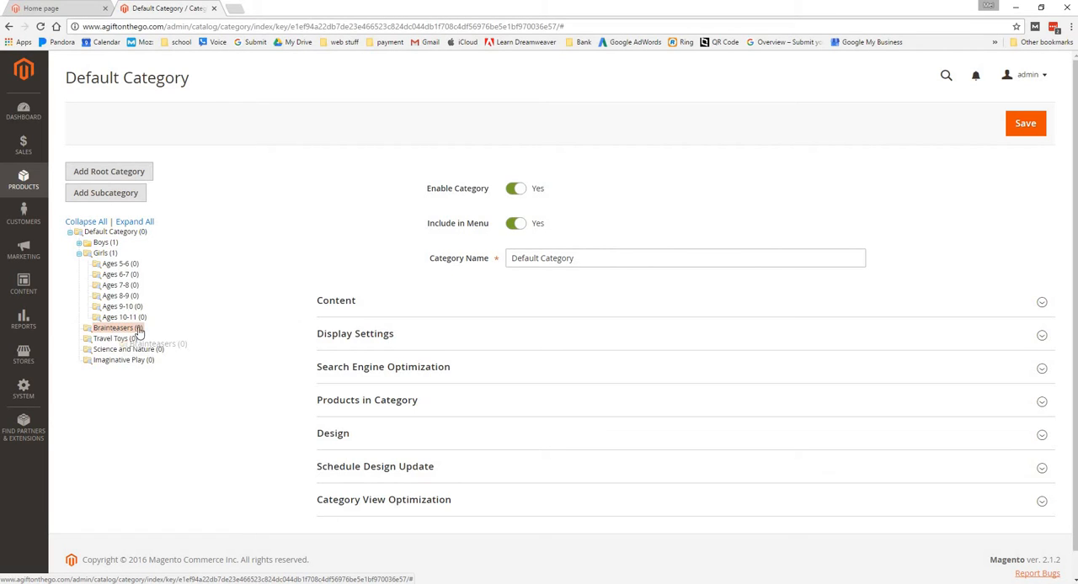
{"action": "left_click", "coordinate": [78, 254]}
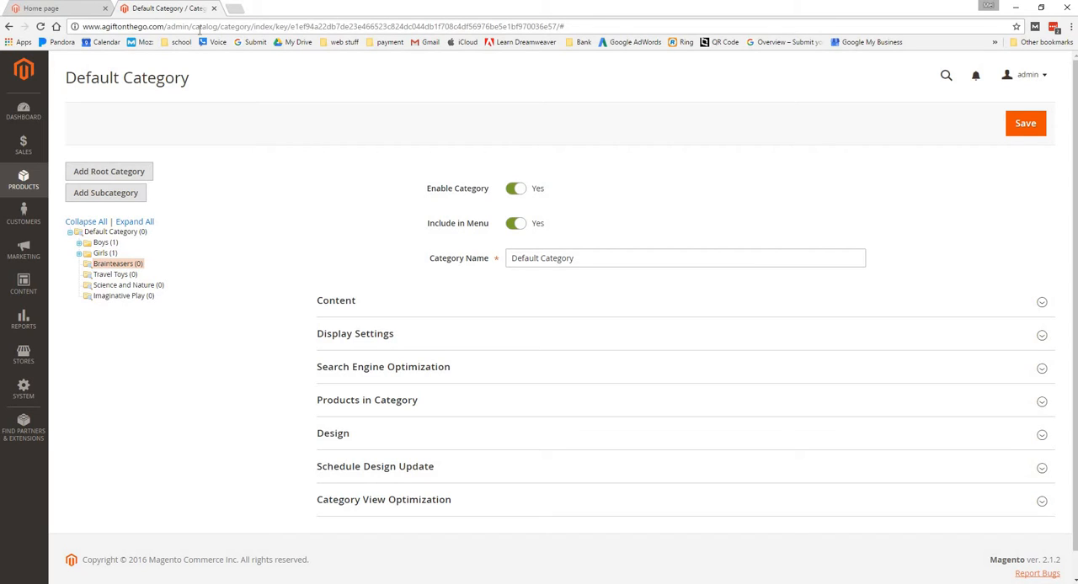
Start a new product from the catalog and look over the sections of its form
{"action": "left_click", "coordinate": [34, 190]}
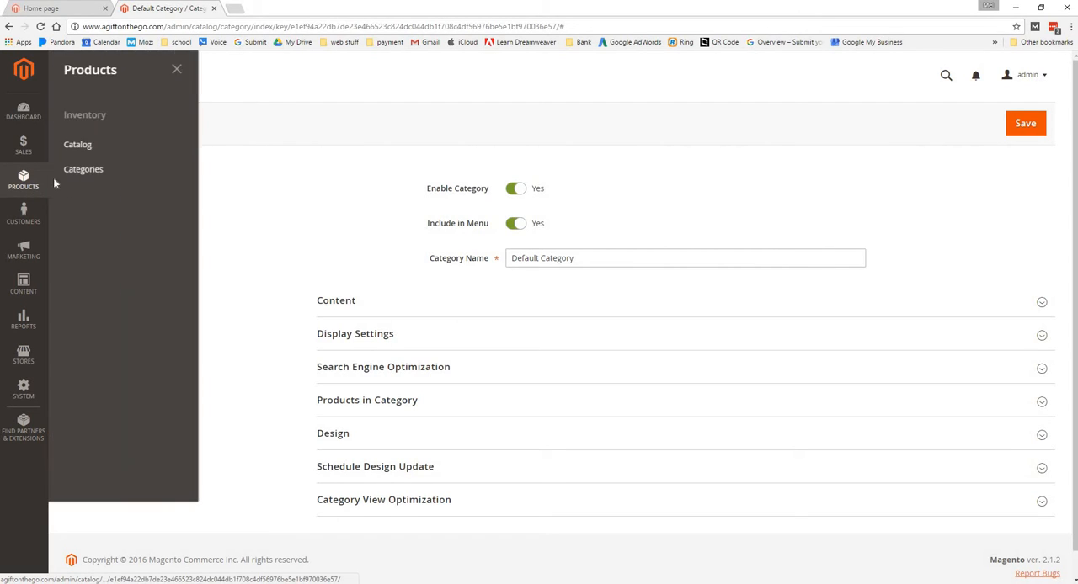
{"action": "left_click", "coordinate": [107, 155]}
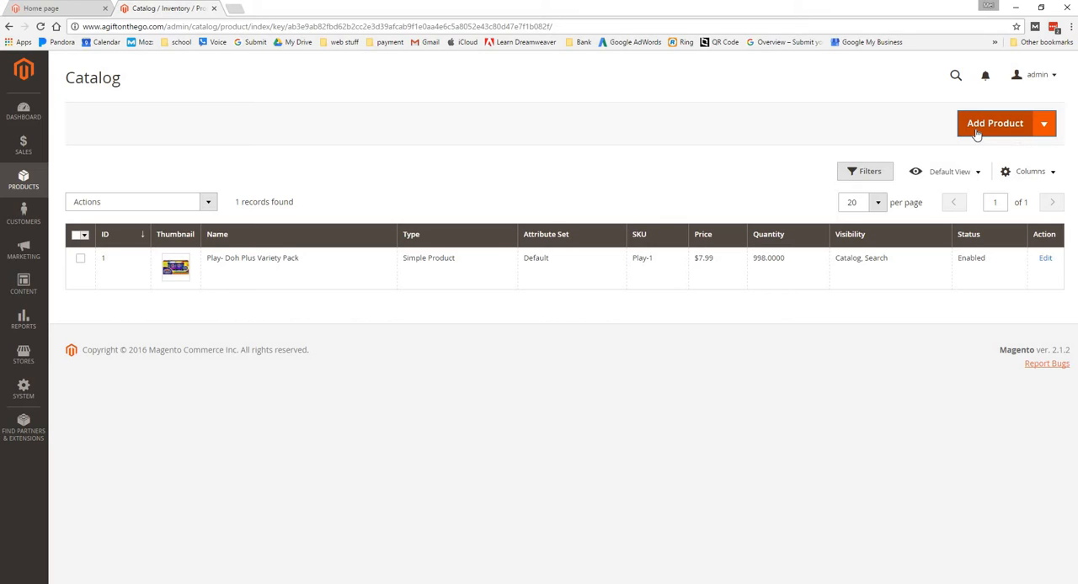
{"action": "left_click", "coordinate": [976, 134]}
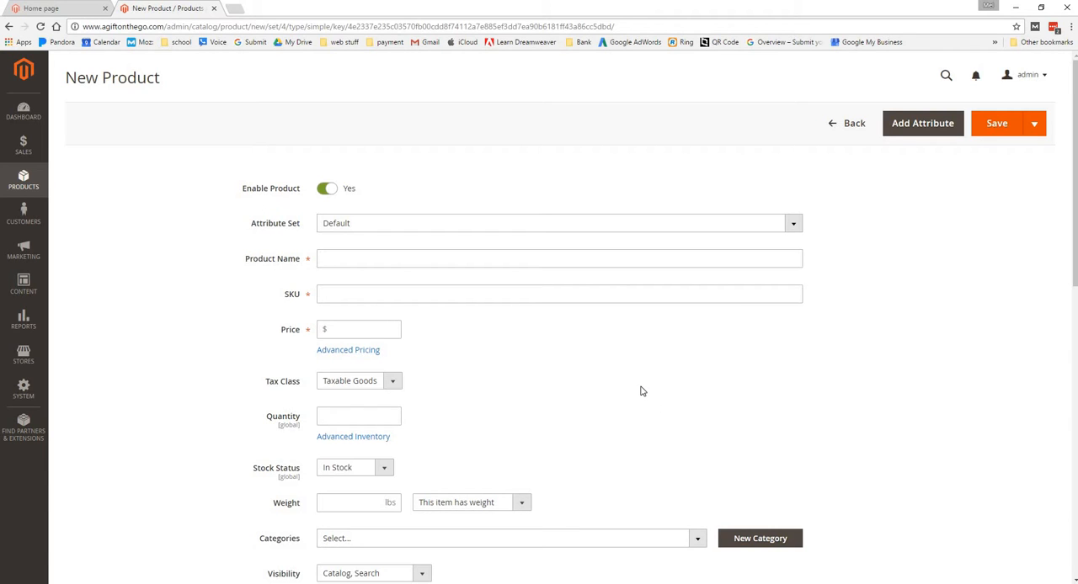
{"action": "scroll", "coordinate": [641, 391], "scroll_direction": "down", "scroll_amount": 5}
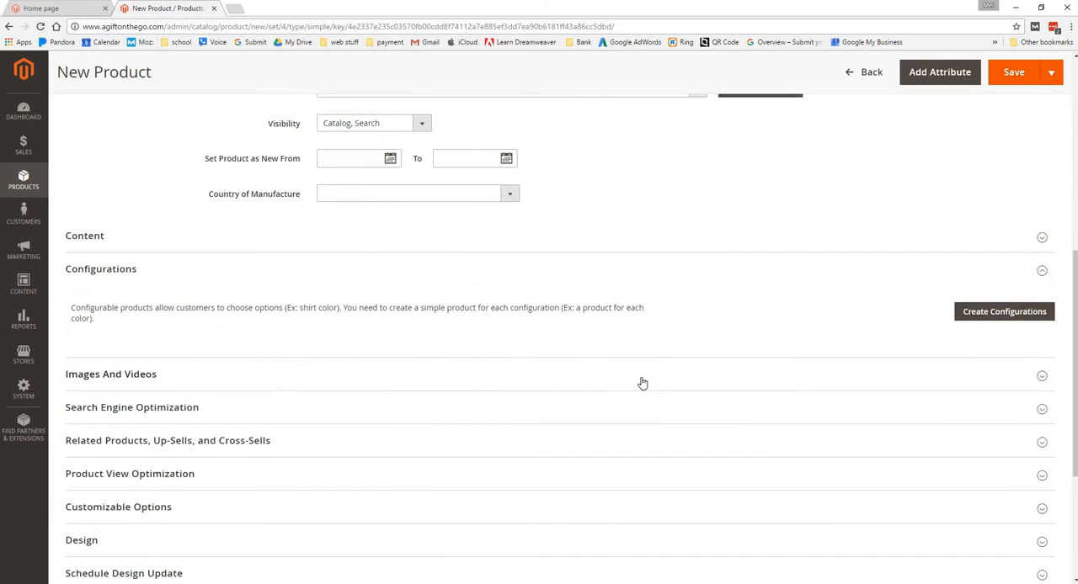
{"action": "scroll", "coordinate": [641, 383], "scroll_direction": "up", "scroll_amount": 5}
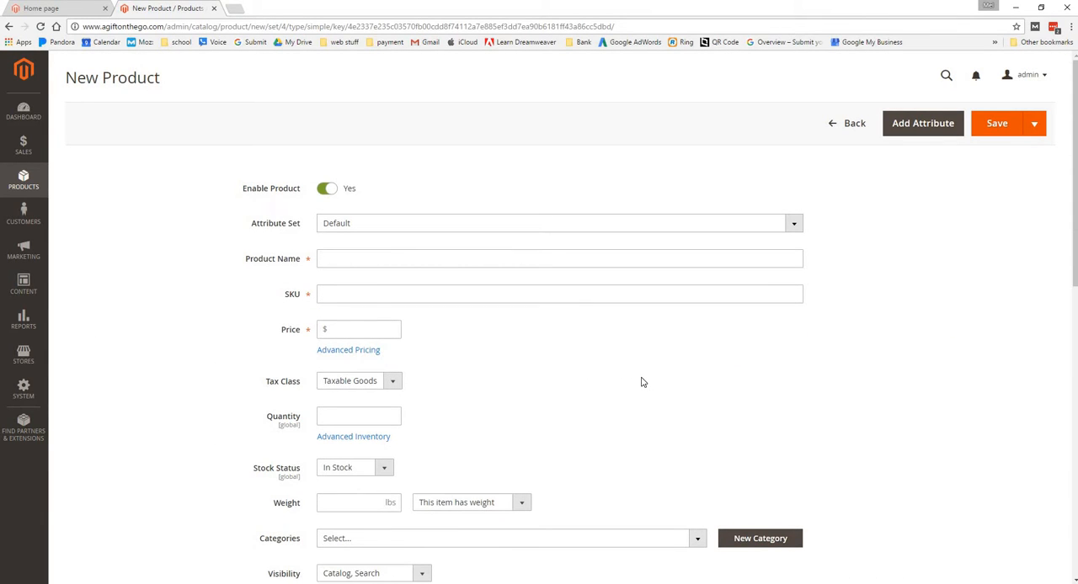
Name the new product "Sampel Toy"
{"action": "left_click", "coordinate": [390, 258]}
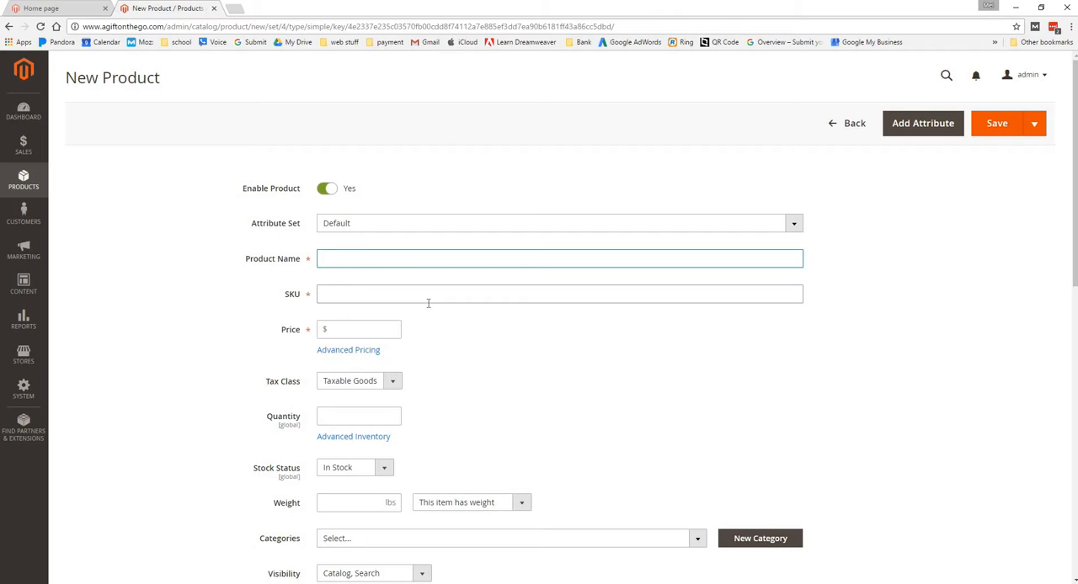
{"action": "type", "text": "Sampel Toy"}
{"action": "left_click", "coordinate": [425, 295]}
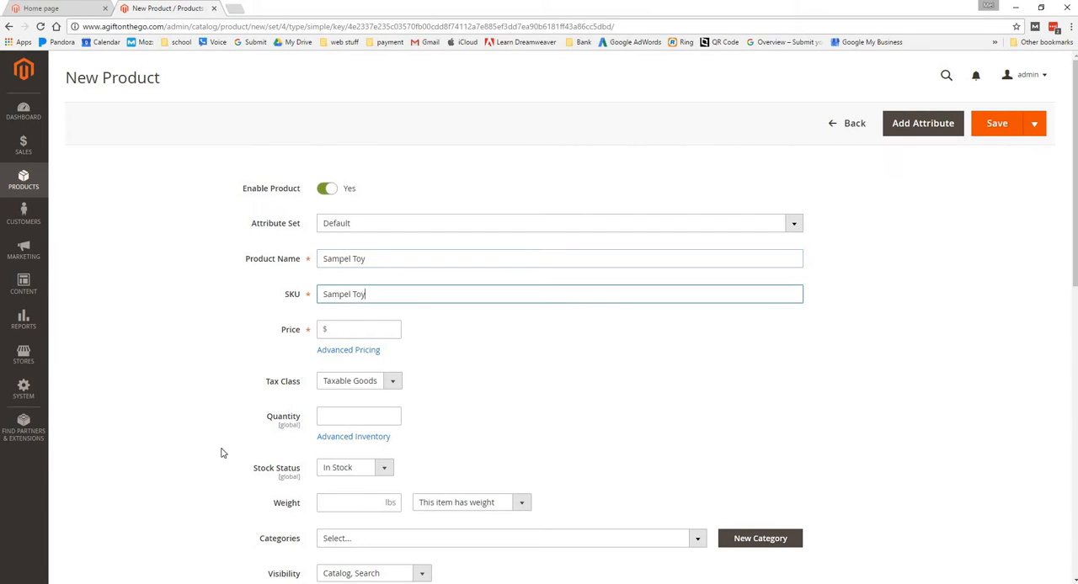
{"action": "left_click", "coordinate": [273, 361]}
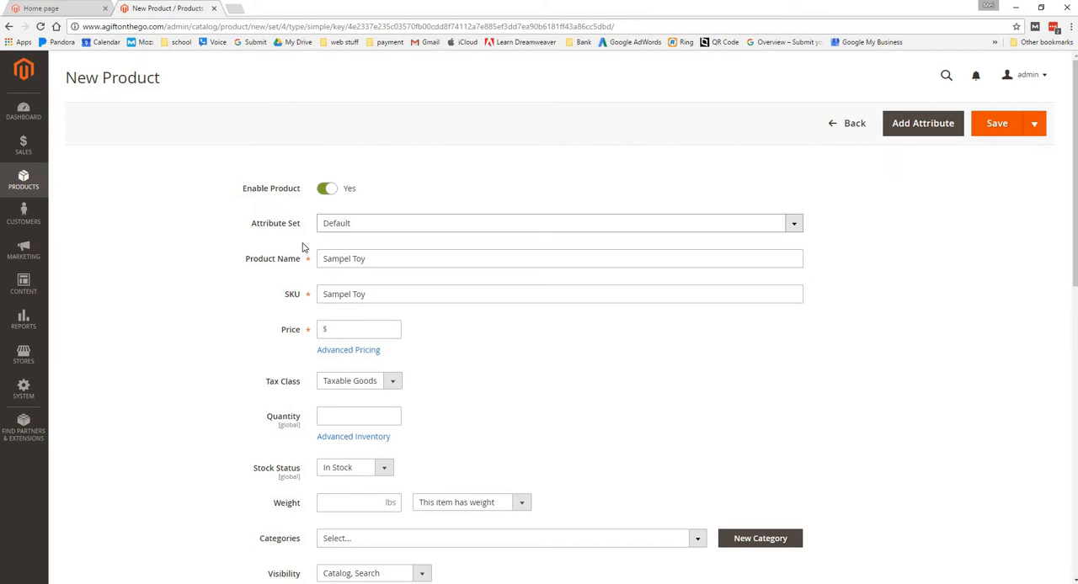
Check the available attribute sets and replace the product's SKU with B001
{"action": "left_click", "coordinate": [792, 226]}
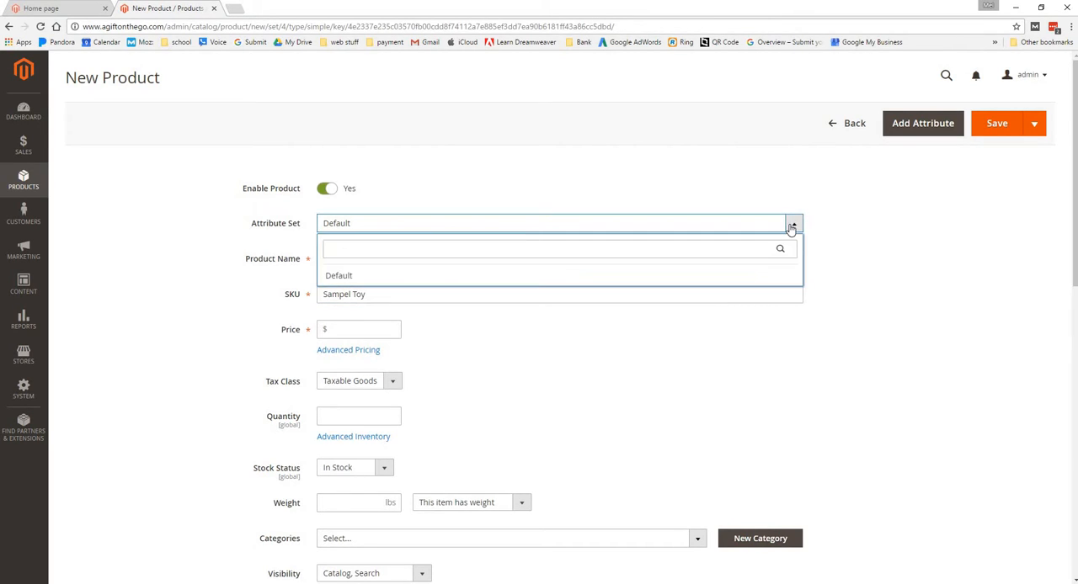
{"action": "left_click", "coordinate": [792, 224]}
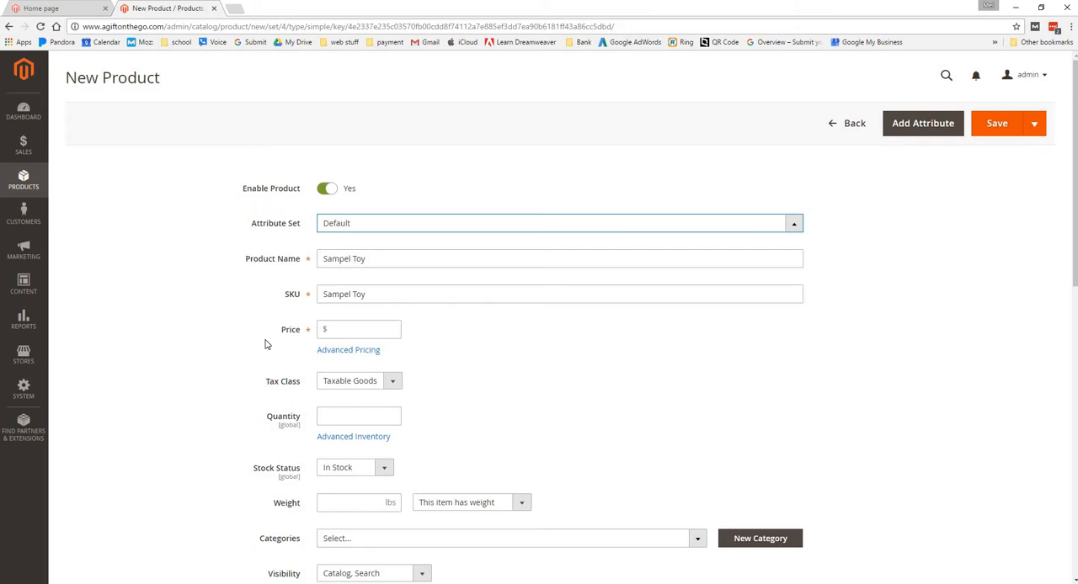
{"action": "left_click_drag", "start_coordinate": [399, 297], "coordinate": [317, 315]}
{"action": "type", "text": "B"}
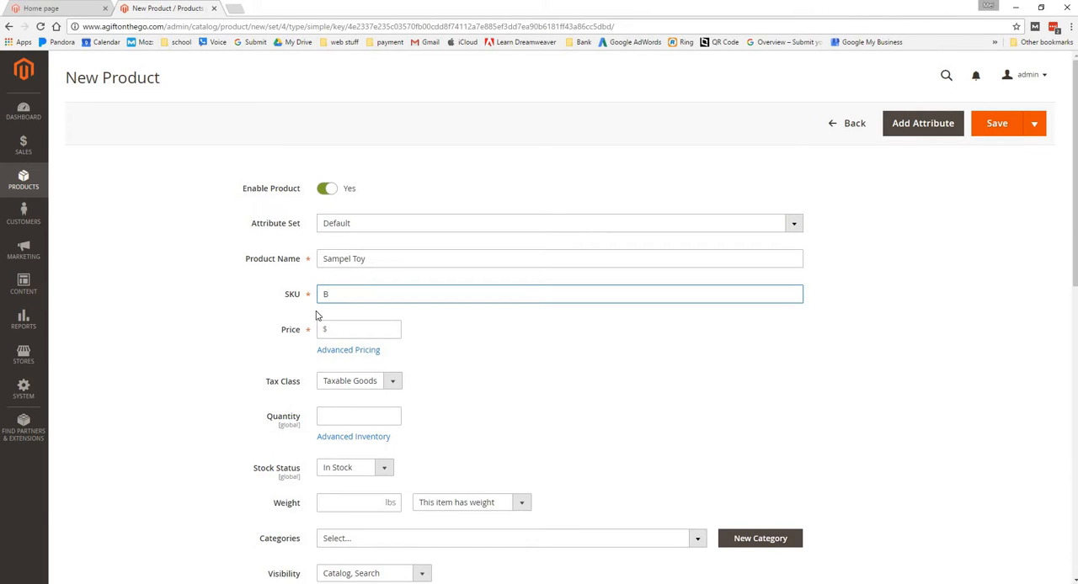
{"action": "type", "text": "001"}
{"action": "key", "text": "Tab"}
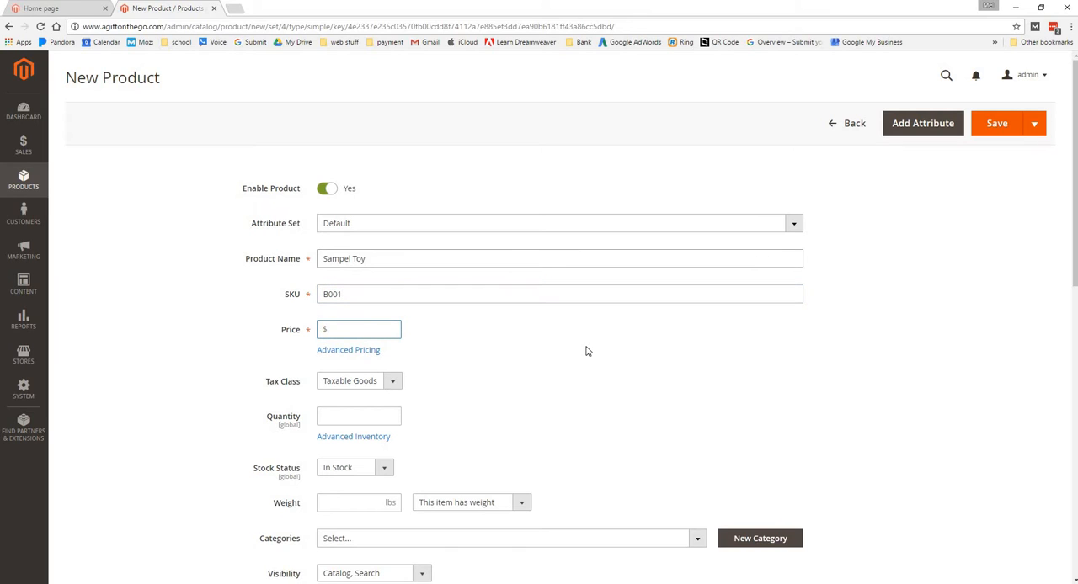
Set the product's cost to $5 and its special price to $7 in Advanced Pricing
{"action": "left_click", "coordinate": [357, 352]}
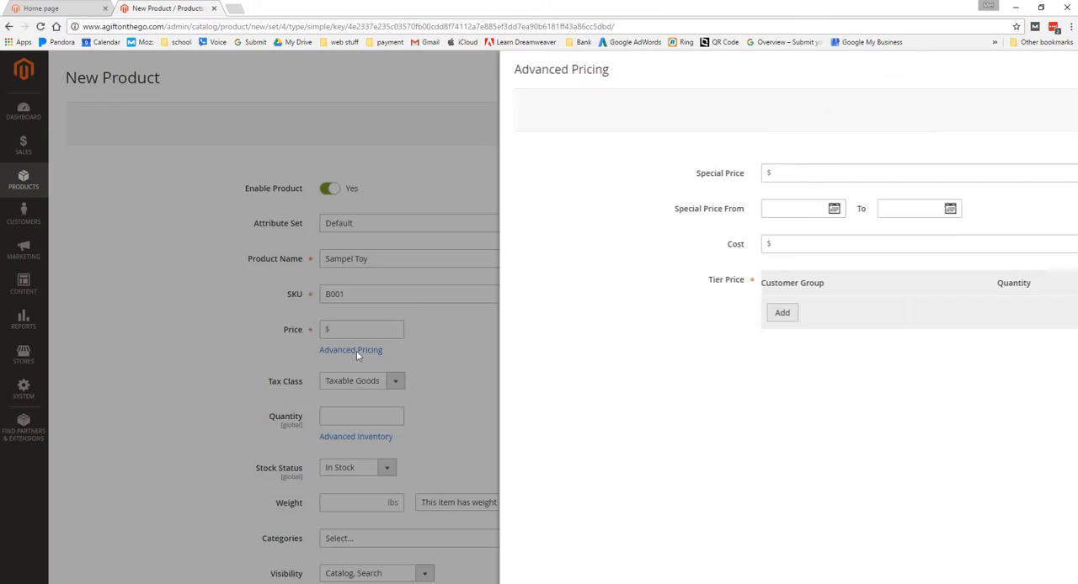
{"action": "left_click", "coordinate": [69, 443]}
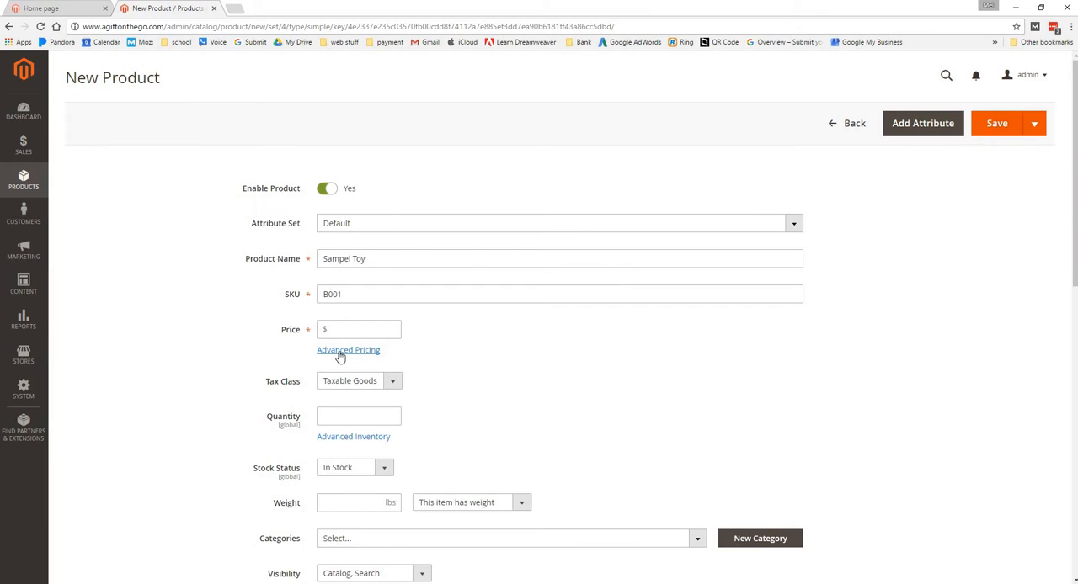
{"action": "left_click", "coordinate": [339, 352]}
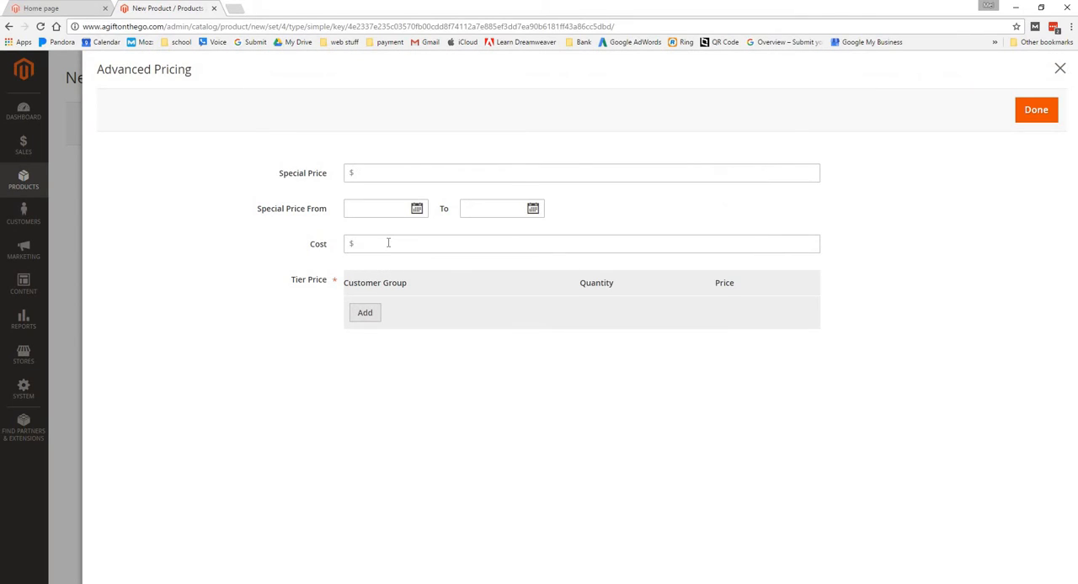
{"action": "left_click", "coordinate": [389, 243]}
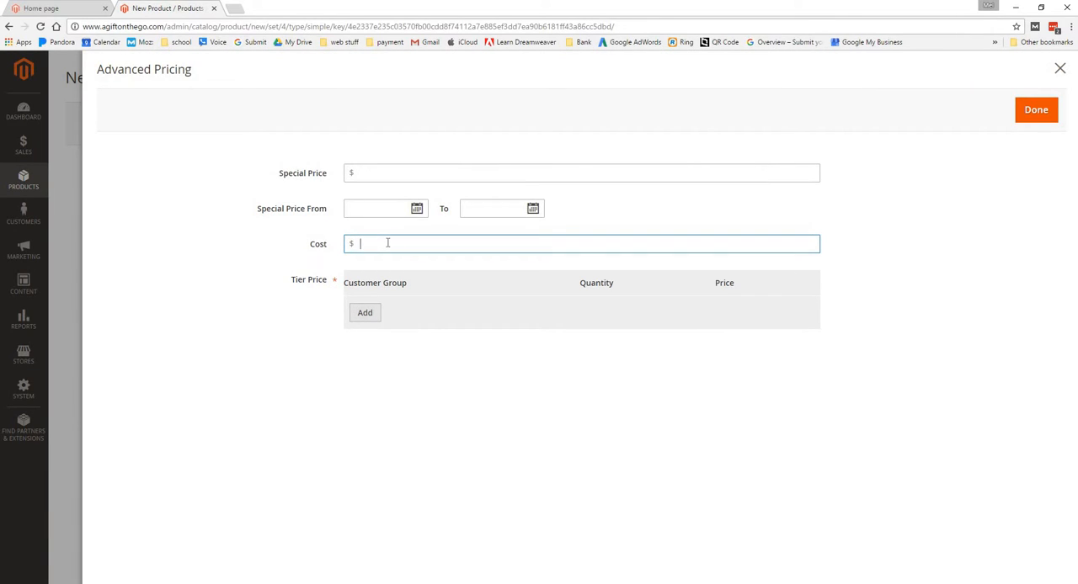
{"action": "type", "text": "5"}
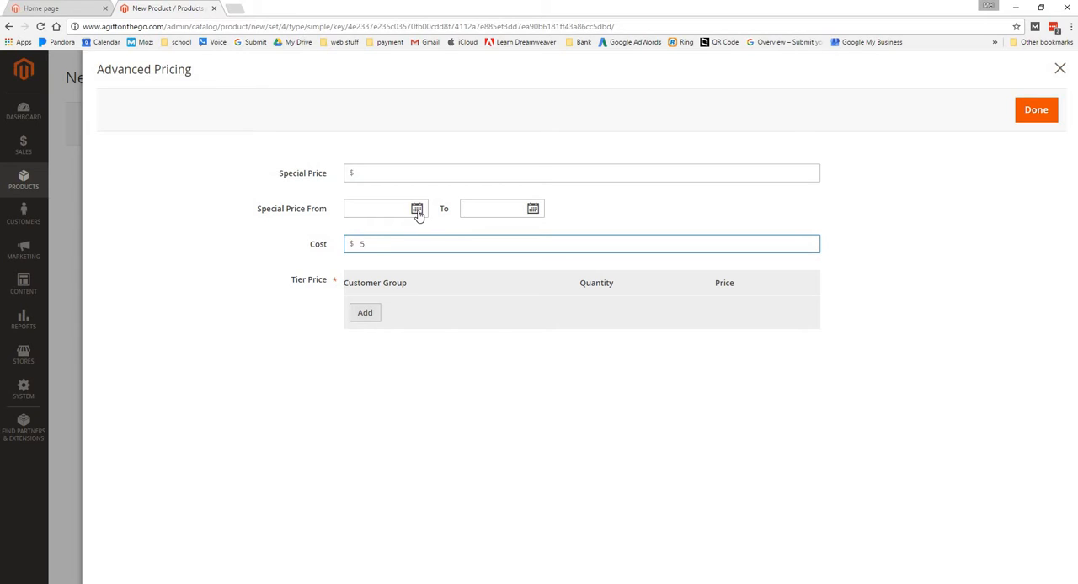
{"action": "left_click", "coordinate": [398, 171]}
{"action": "type", "text": "7"}
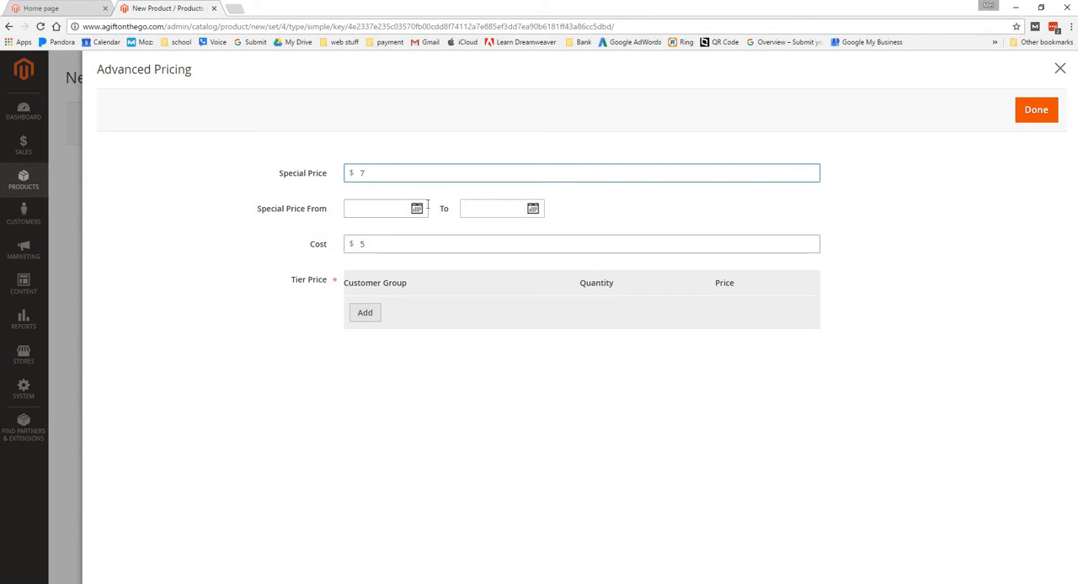
Limit the special price to the period 12/01/2016 to 12/31/2016 and finish the Advanced Pricing settings
{"action": "left_click", "coordinate": [416, 207]}
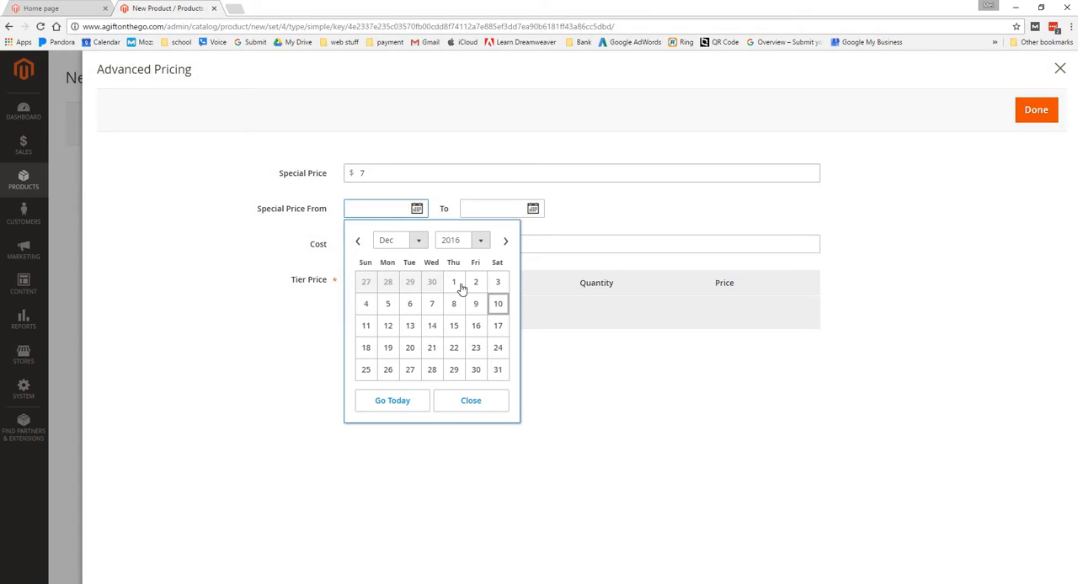
{"action": "left_click", "coordinate": [455, 283]}
{"action": "left_click", "coordinate": [533, 209]}
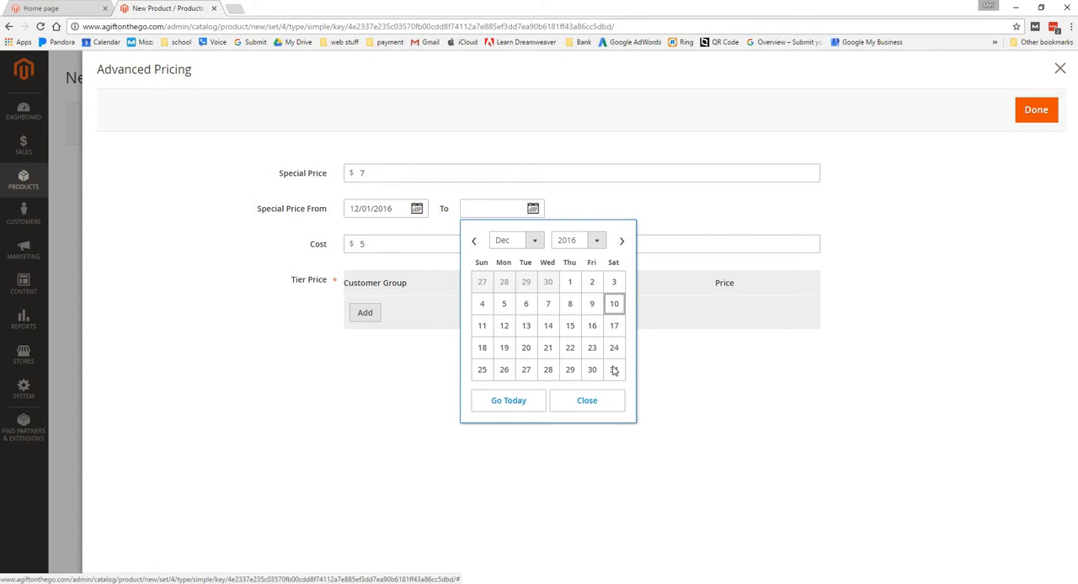
{"action": "left_click", "coordinate": [614, 370]}
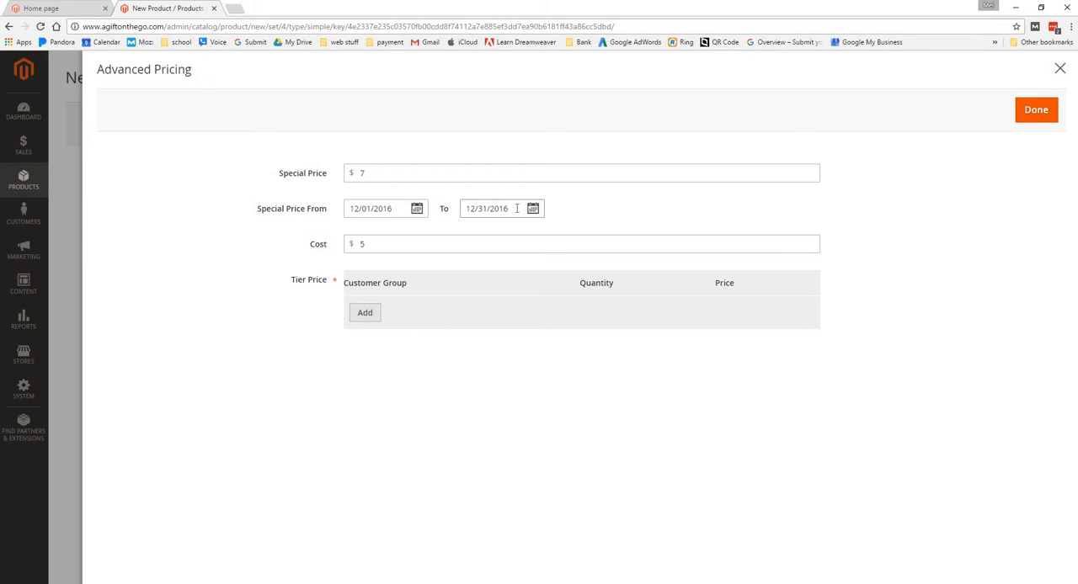
{"action": "left_click", "coordinate": [1036, 120]}
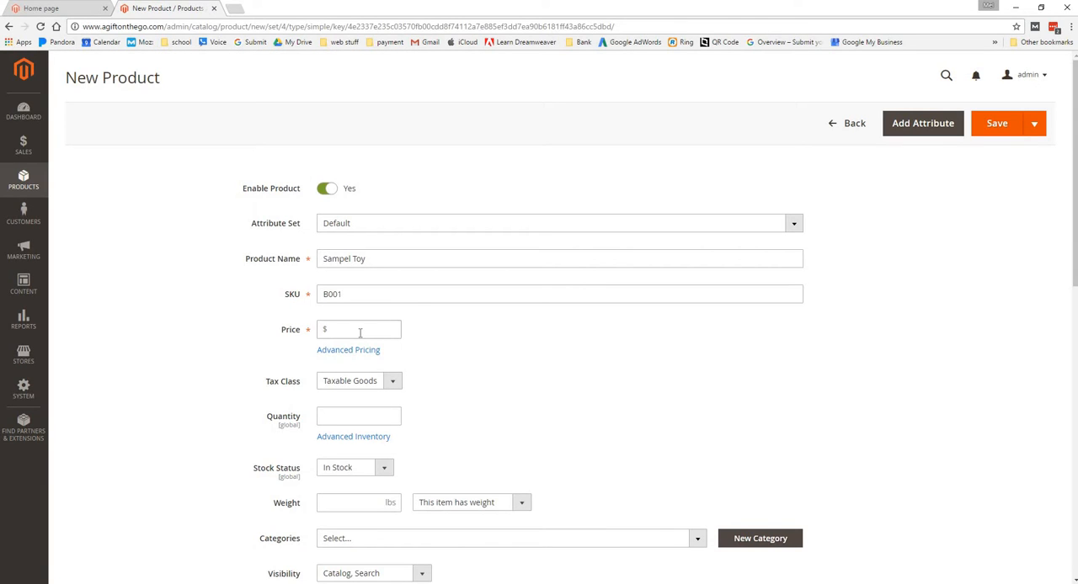
Set the product's regular price to $10 and check how prices appear on the storefront's Play-Doh Plus Variety Pack page
{"action": "left_click", "coordinate": [359, 333]}
{"action": "type", "text": "10"}
{"action": "left_click", "coordinate": [484, 417]}
{"action": "left_click", "coordinate": [50, 8]}
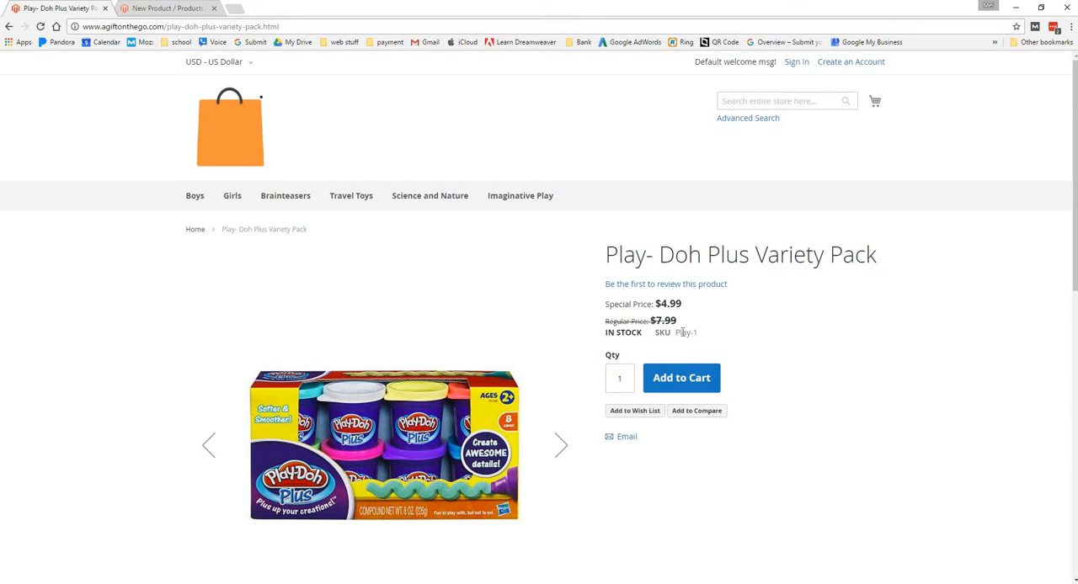
{"action": "left_click", "coordinate": [128, 10]}
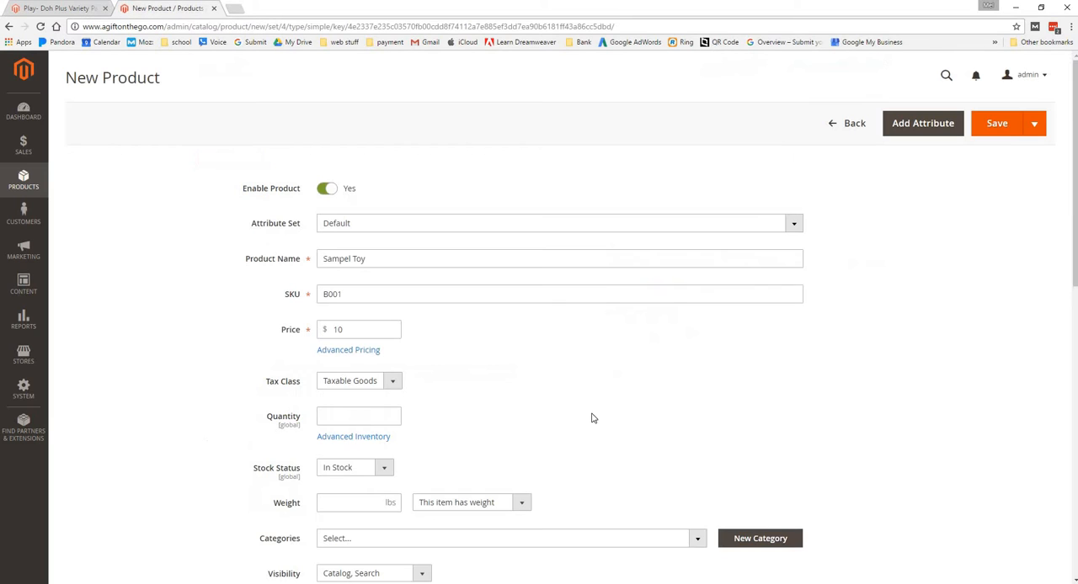
Set the new product's stock quantity to 1000
{"action": "left_click", "coordinate": [352, 421]}
{"action": "scroll", "coordinate": [731, 334], "scroll_direction": "down", "scroll_amount": 1}
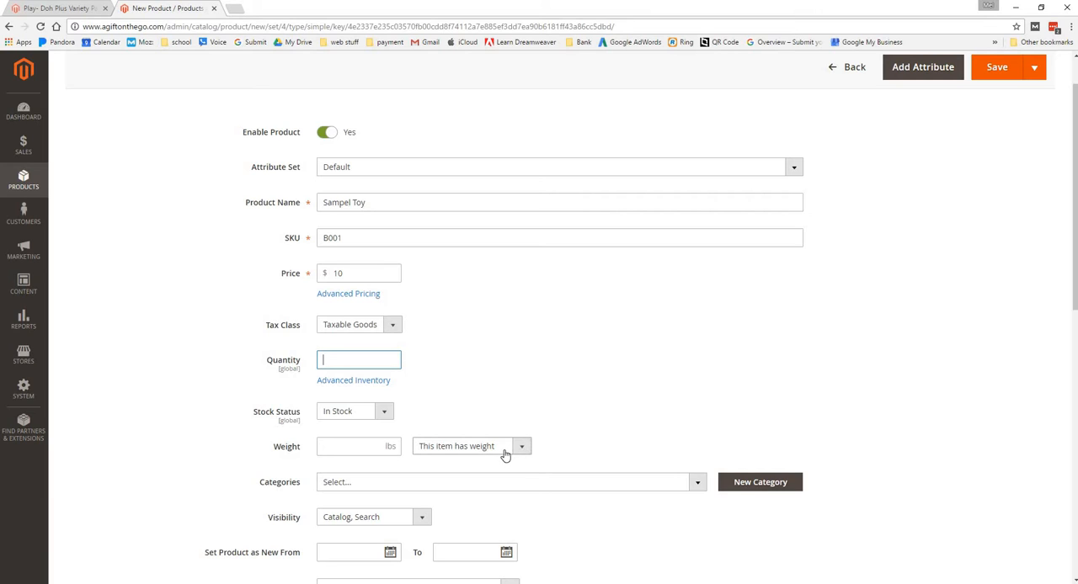
{"action": "type", "text": "1000"}
{"action": "left_click", "coordinate": [379, 419]}
{"action": "left_click", "coordinate": [430, 407]}
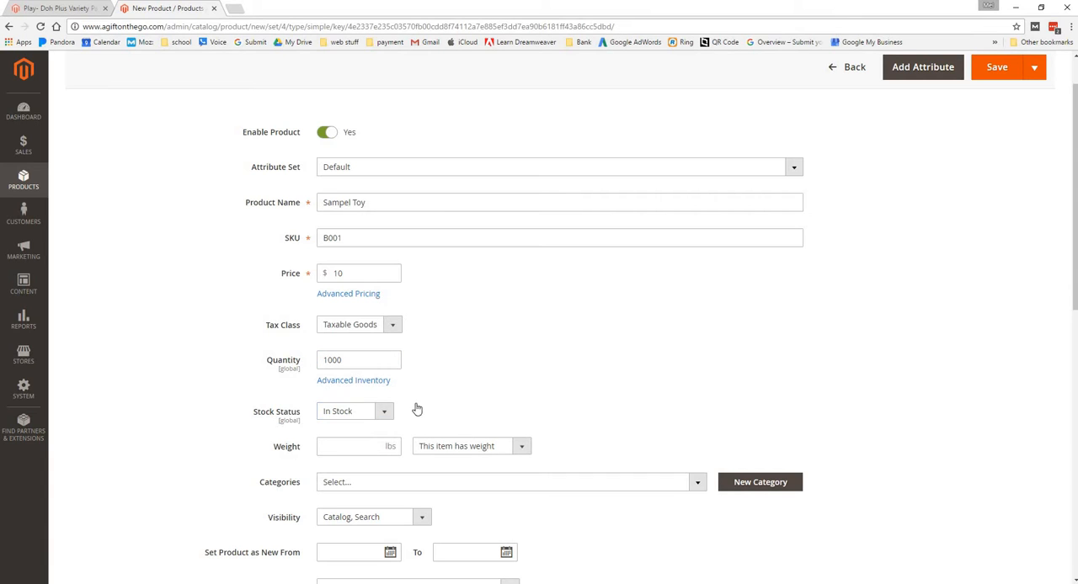
Set the product's weight to 5 lbs and check the weight options, keeping "This item has weight"
{"action": "scroll", "coordinate": [414, 409], "scroll_direction": "down", "scroll_amount": 2}
{"action": "left_click", "coordinate": [379, 333]}
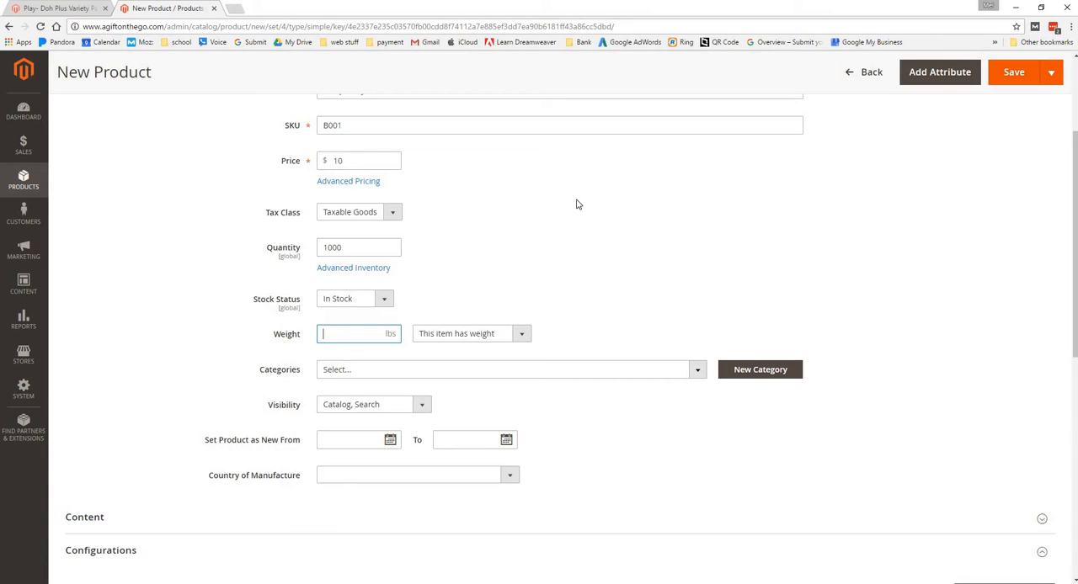
{"action": "type", "text": "5"}
{"action": "left_click", "coordinate": [555, 248]}
{"action": "left_click", "coordinate": [522, 335]}
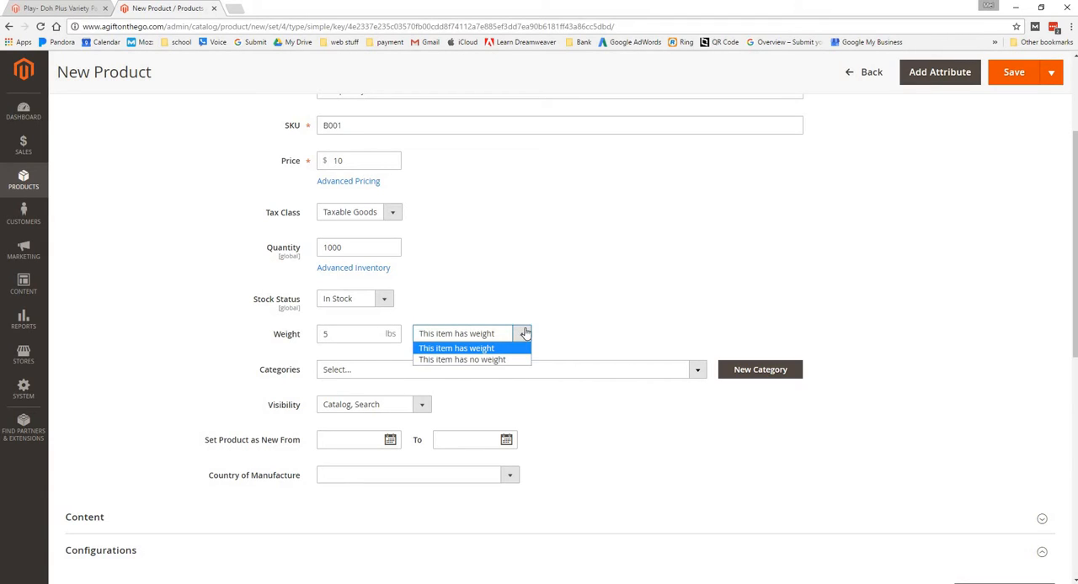
{"action": "left_click", "coordinate": [659, 271]}
{"action": "left_click", "coordinate": [657, 272]}
Assign the product to the Boys, Boys' Ages 7-8 and Travel Toys categories
{"action": "scroll", "coordinate": [265, 334], "scroll_direction": "down", "scroll_amount": 2}
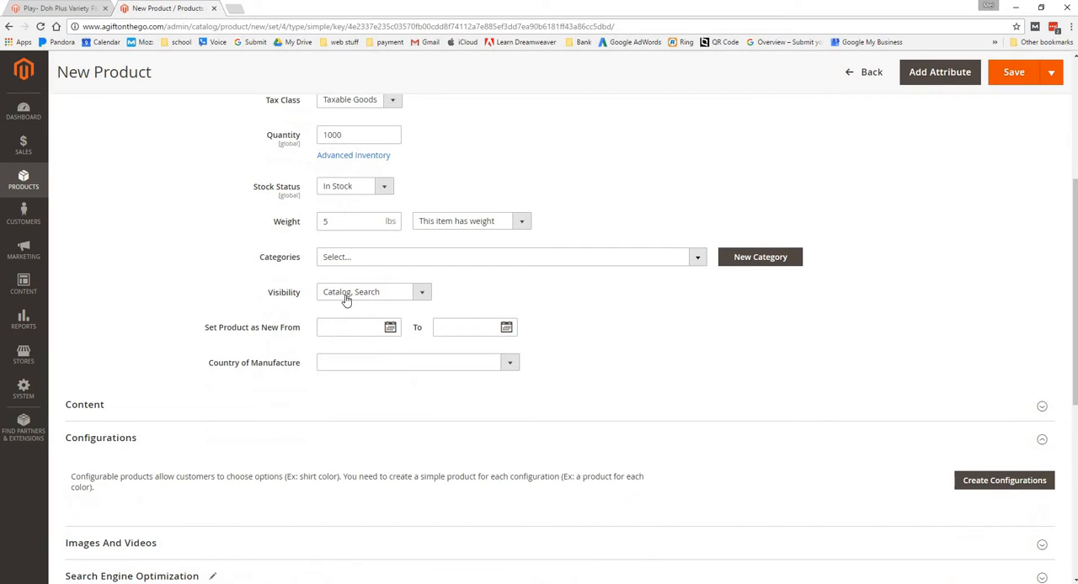
{"action": "left_click", "coordinate": [464, 261]}
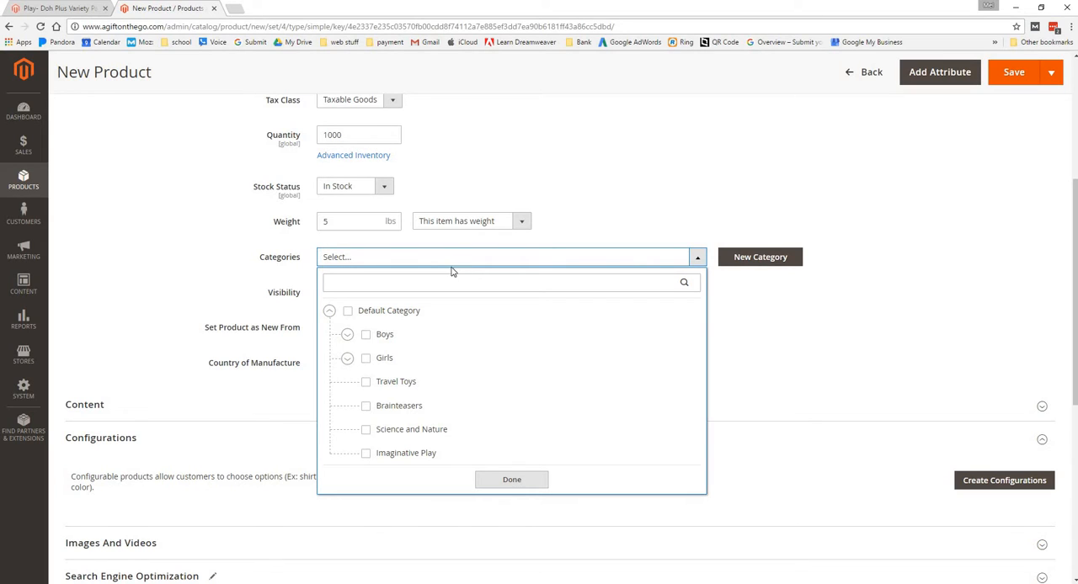
{"action": "left_click", "coordinate": [347, 336]}
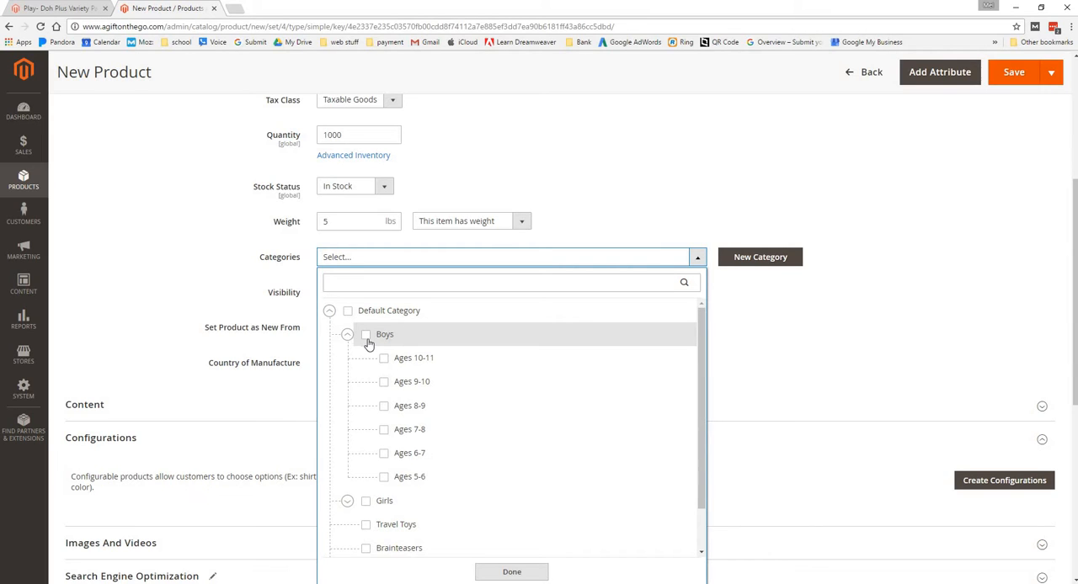
{"action": "left_click", "coordinate": [367, 337]}
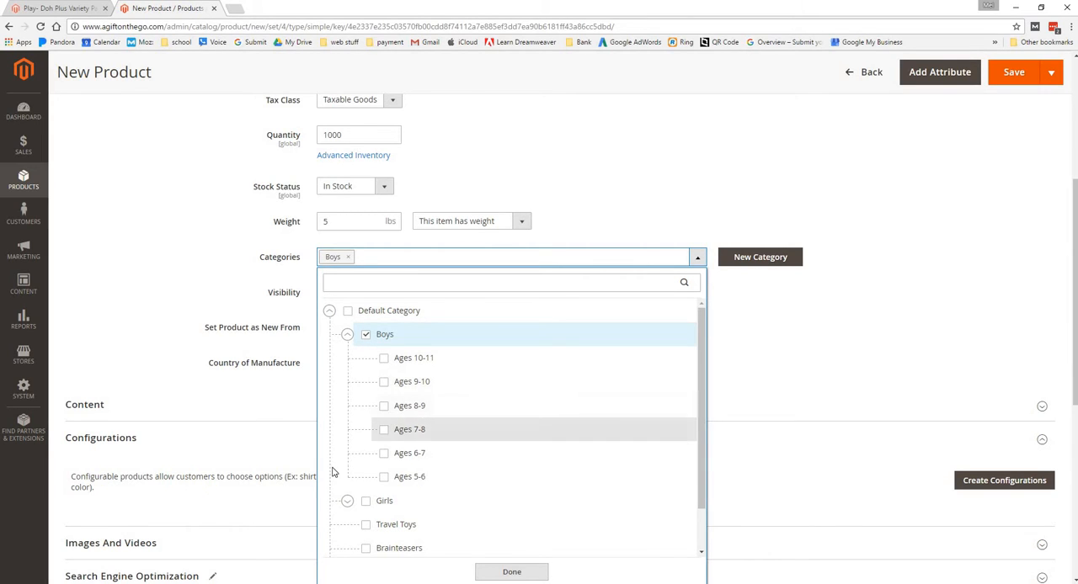
{"action": "left_click", "coordinate": [384, 430]}
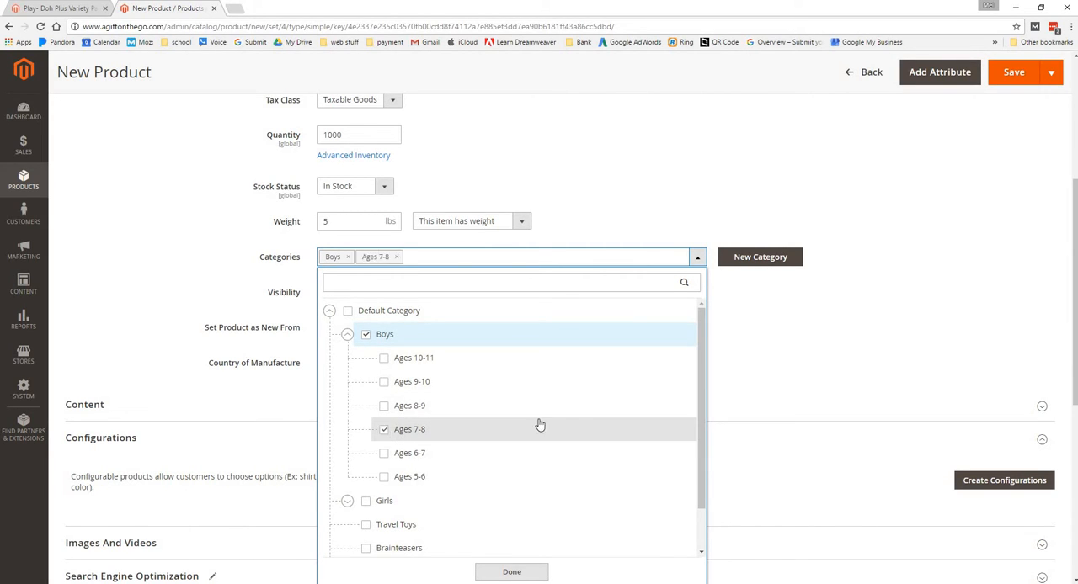
{"action": "left_click", "coordinate": [346, 337]}
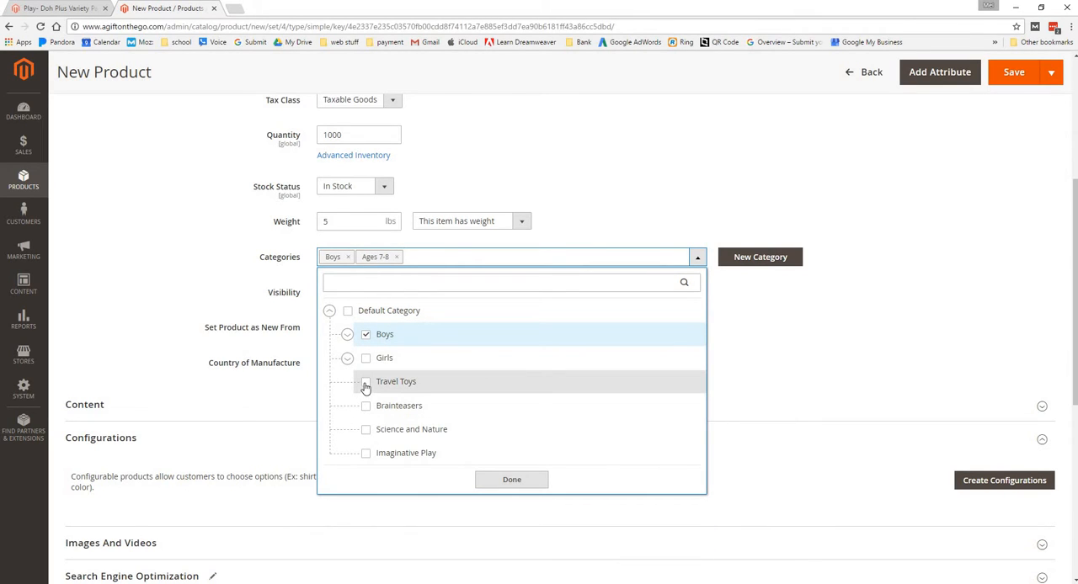
{"action": "left_click", "coordinate": [366, 384]}
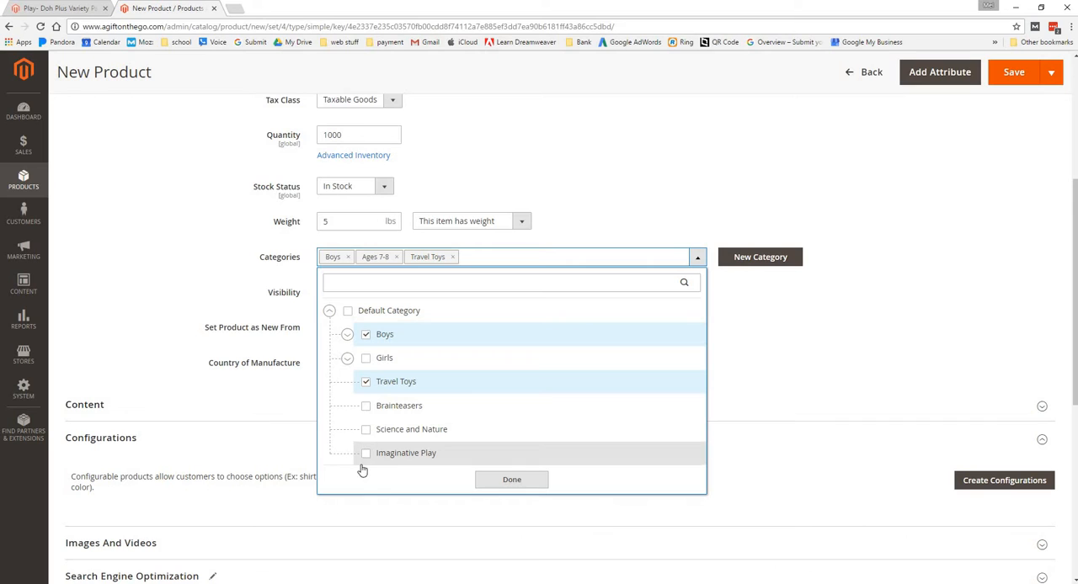
{"action": "left_click", "coordinate": [530, 483]}
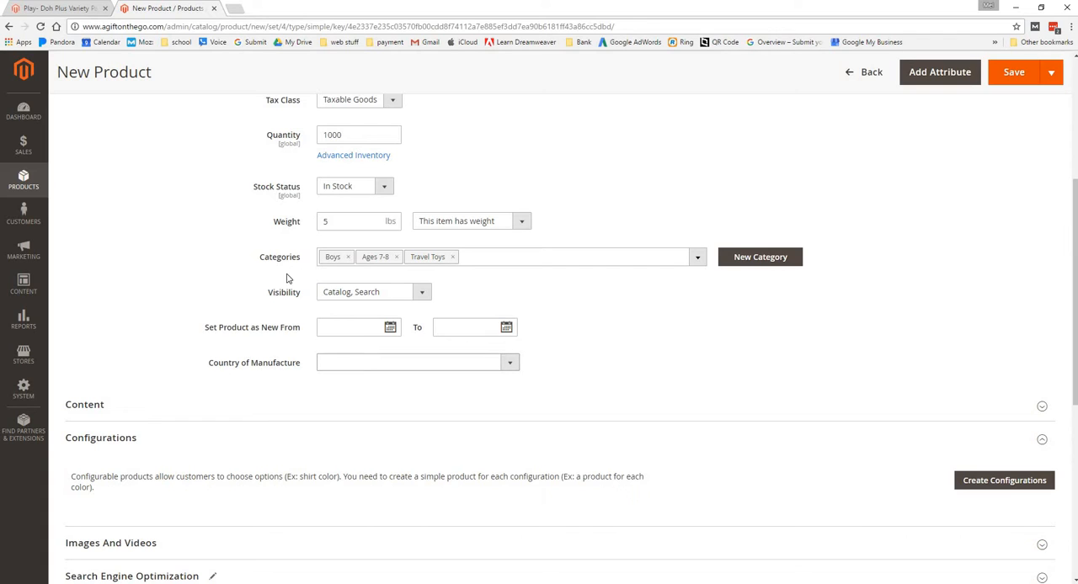
Keep the product's visibility at Catalog, Search and mark it as new from 12/01/2016 to 12/31/2016
{"action": "left_click", "coordinate": [425, 296]}
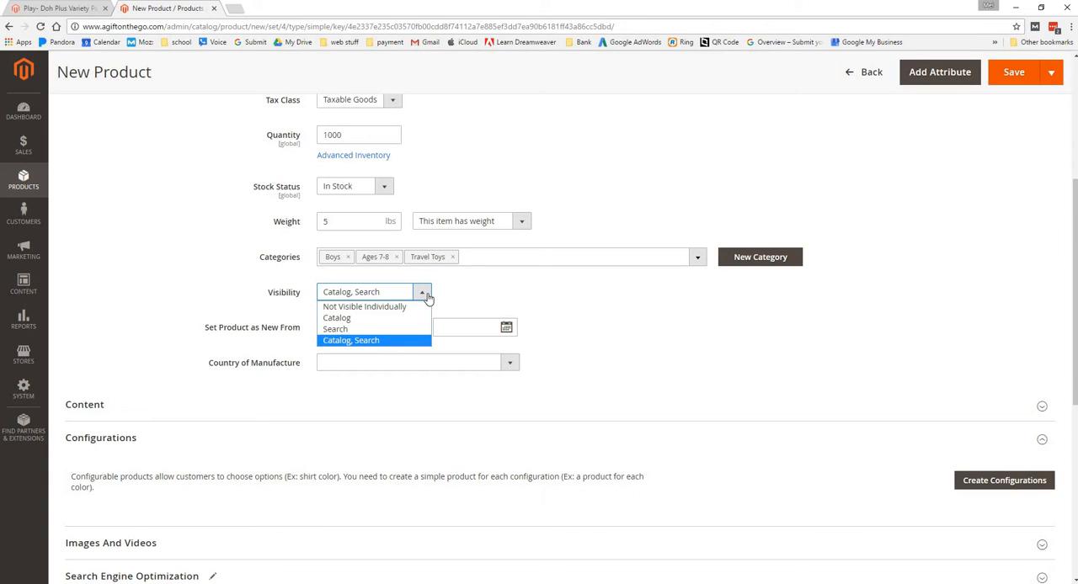
{"action": "left_click", "coordinate": [403, 342]}
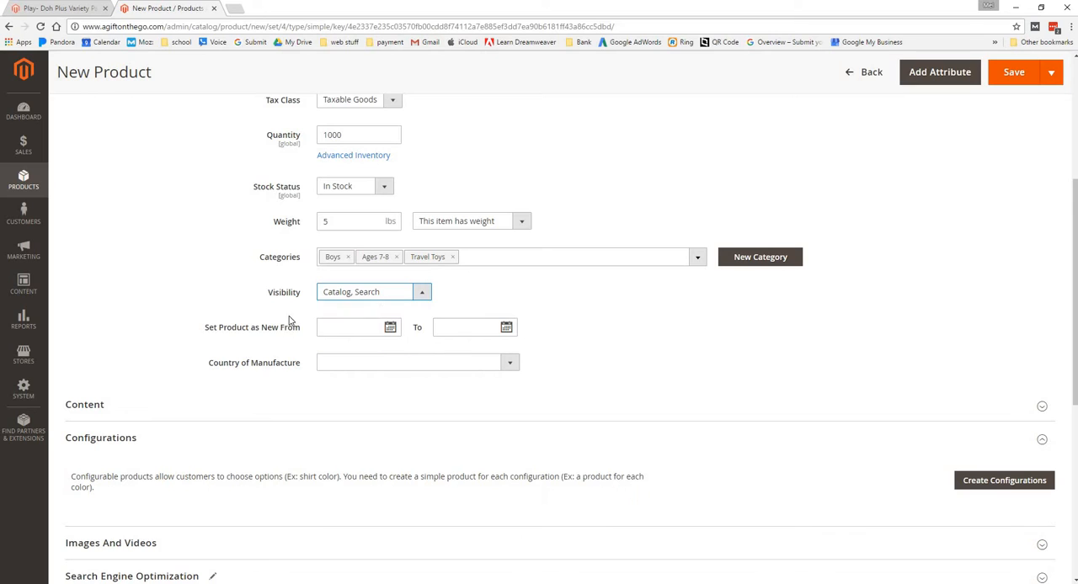
{"action": "left_click", "coordinate": [391, 326]}
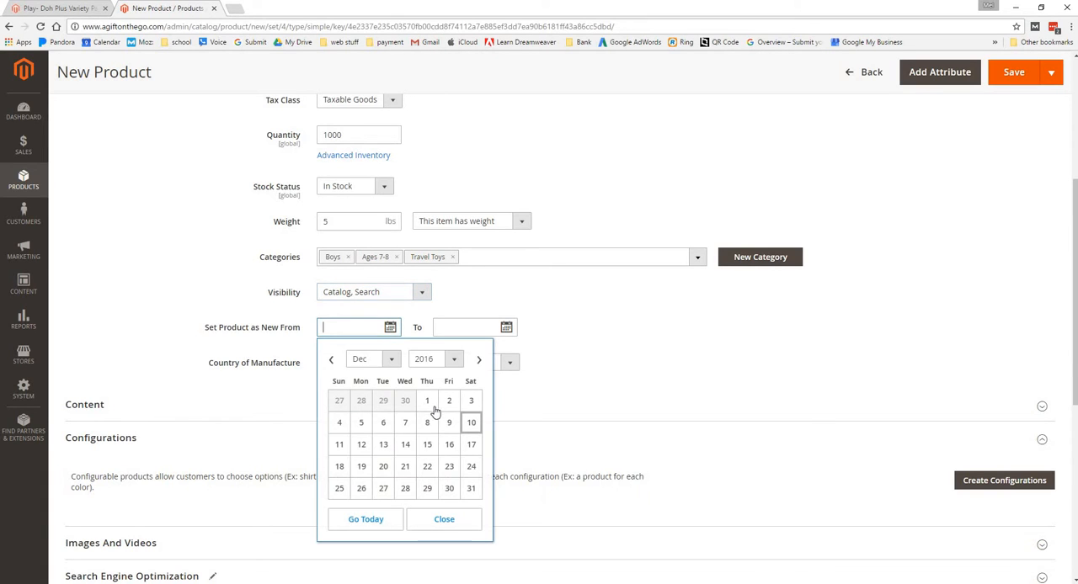
{"action": "left_click", "coordinate": [432, 403]}
{"action": "left_click", "coordinate": [508, 328]}
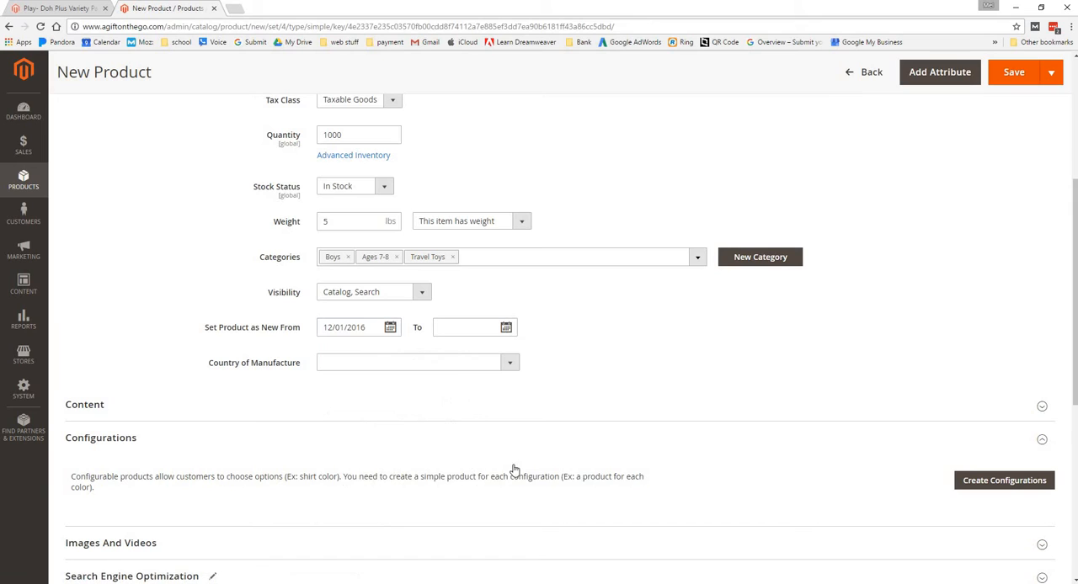
{"action": "left_click", "coordinate": [586, 489]}
Expand the product's Content section to show its Description and Short Description editors
{"action": "left_click", "coordinate": [713, 404]}
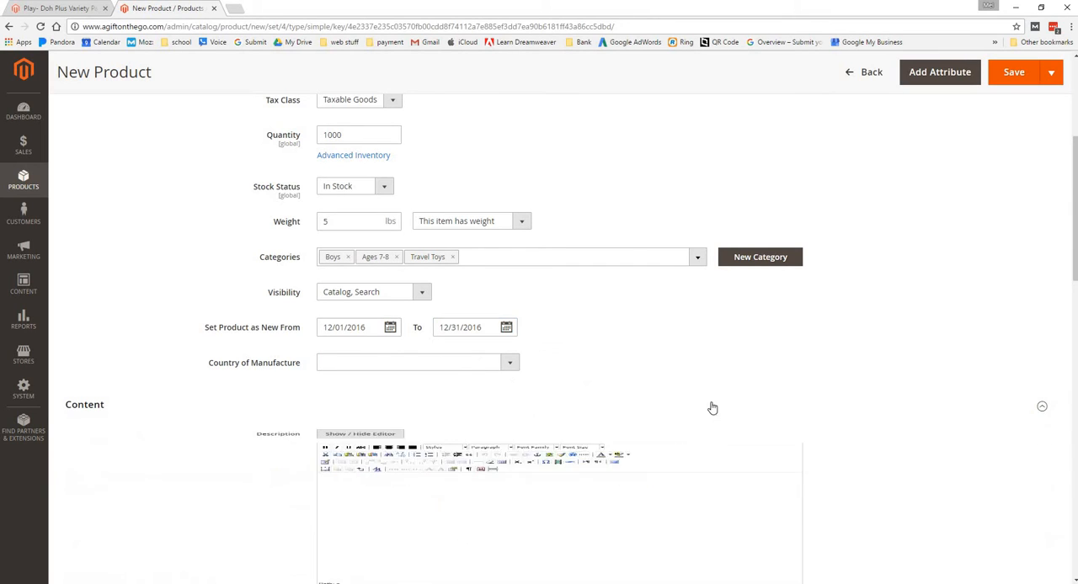
{"action": "left_click", "coordinate": [88, 410]}
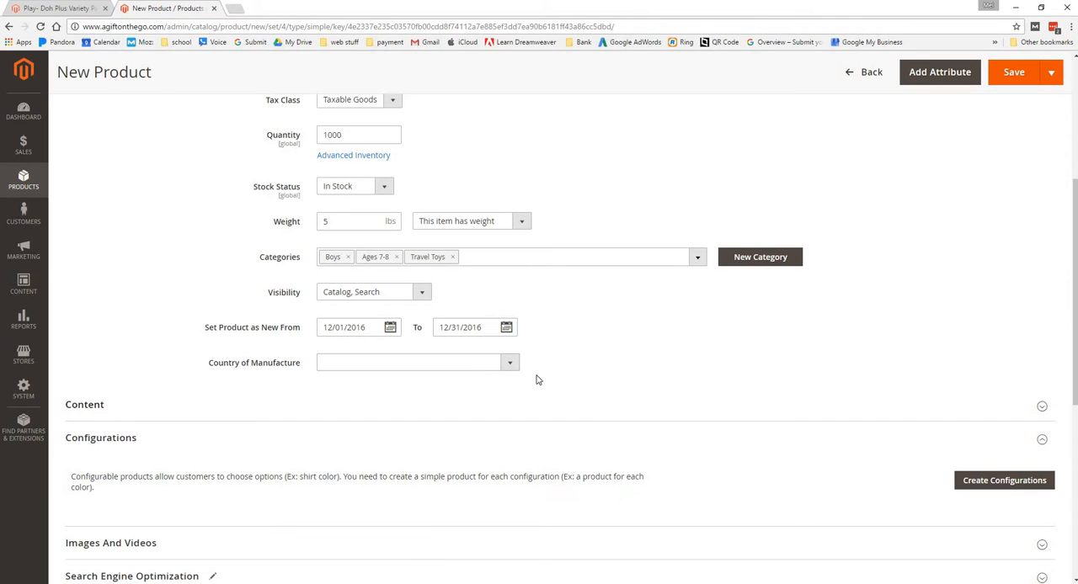
{"action": "scroll", "coordinate": [537, 378], "scroll_direction": "down", "scroll_amount": 3}
{"action": "scroll", "coordinate": [536, 378], "scroll_direction": "up", "scroll_amount": 2}
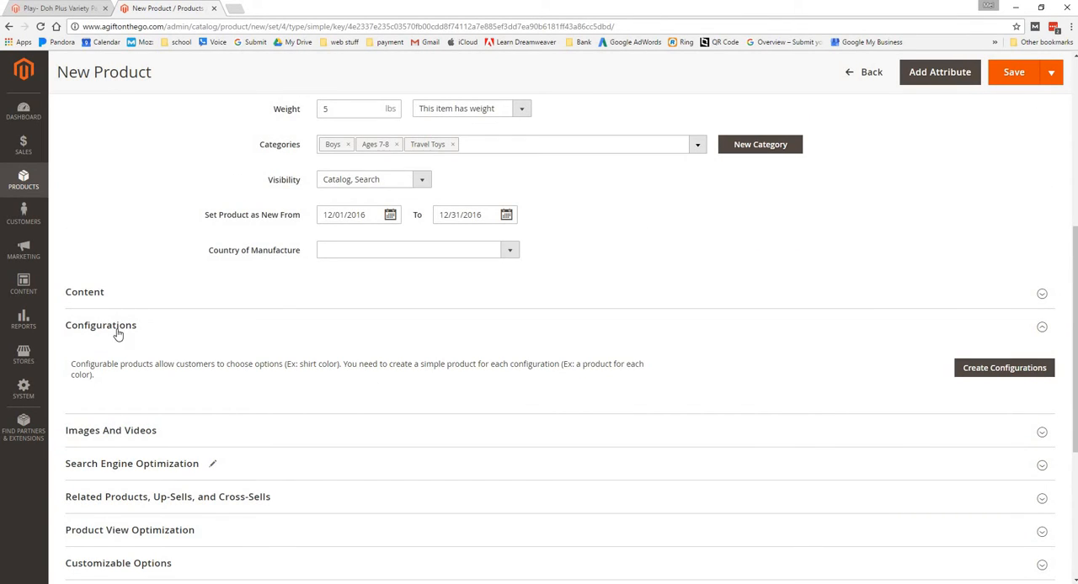
{"action": "left_click", "coordinate": [97, 300]}
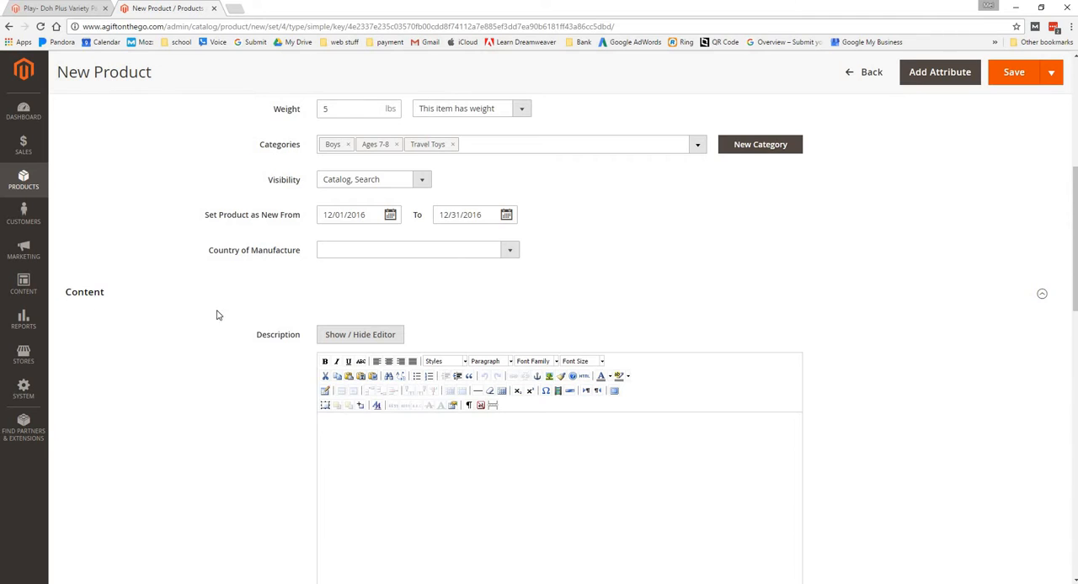
{"action": "scroll", "coordinate": [584, 308], "scroll_direction": "down", "scroll_amount": 2}
{"action": "scroll", "coordinate": [584, 308], "scroll_direction": "down", "scroll_amount": 1}
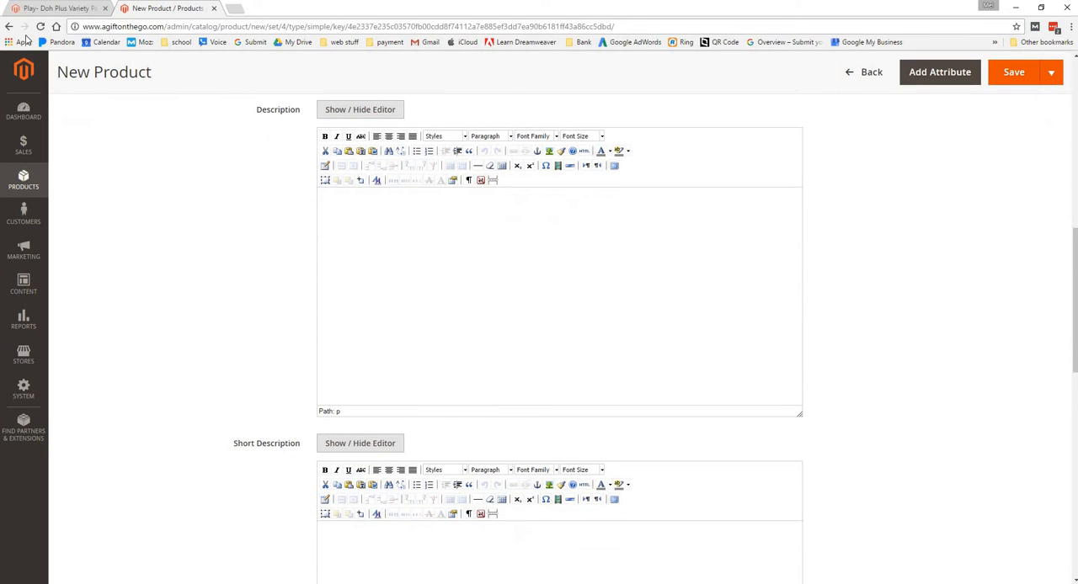
Compare the details and reviews on the storefront's Play-Doh Plus Variety Pack page with the new product's description editors
{"action": "left_click", "coordinate": [41, 7]}
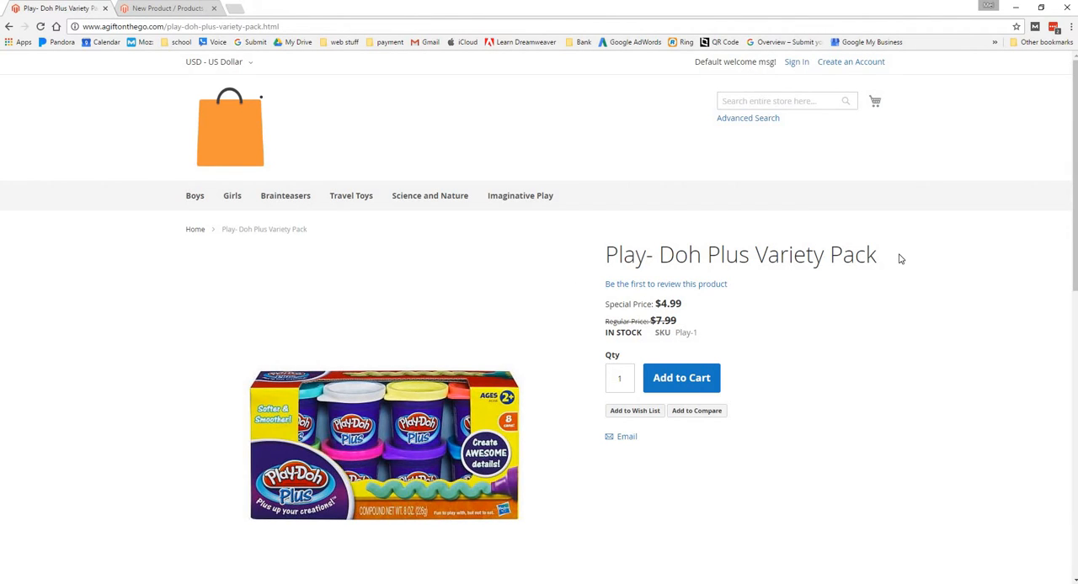
{"action": "scroll", "coordinate": [777, 298], "scroll_direction": "down", "scroll_amount": 5}
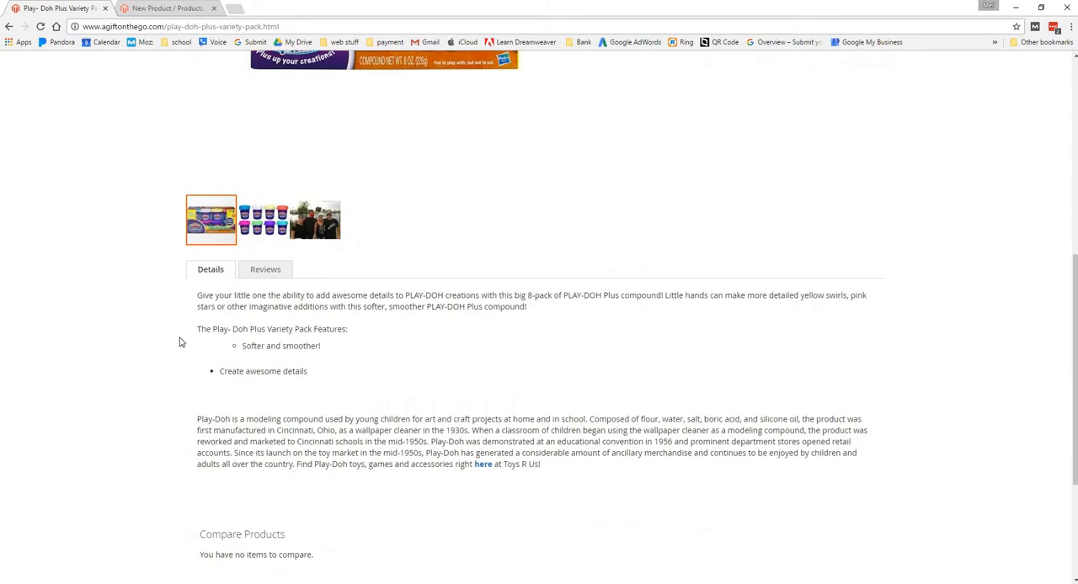
{"action": "left_click", "coordinate": [247, 273]}
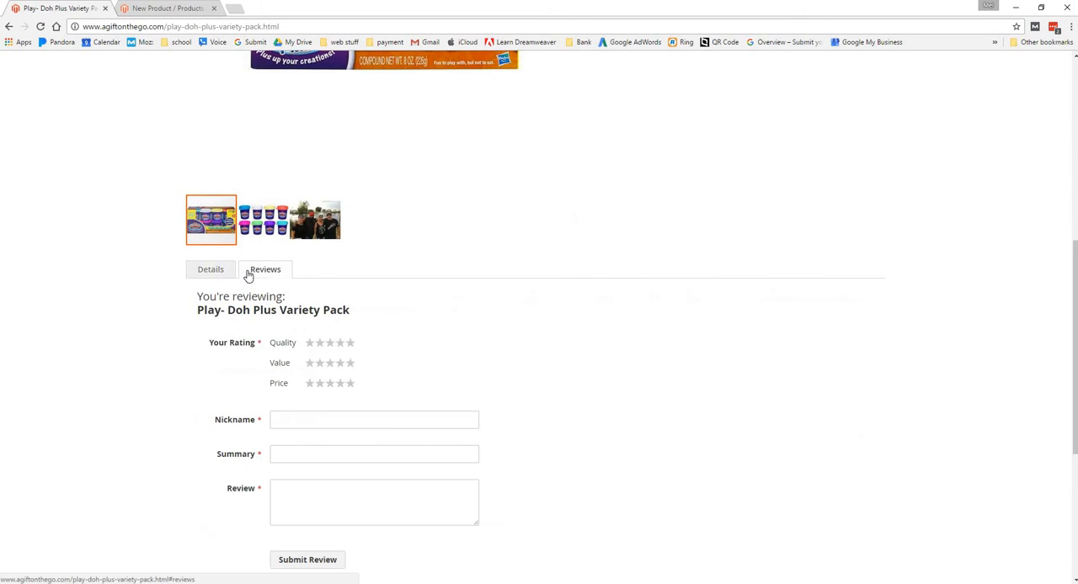
{"action": "scroll", "coordinate": [245, 278], "scroll_direction": "down", "scroll_amount": 4}
{"action": "scroll", "coordinate": [243, 278], "scroll_direction": "up", "scroll_amount": 4}
{"action": "left_click", "coordinate": [178, 8]}
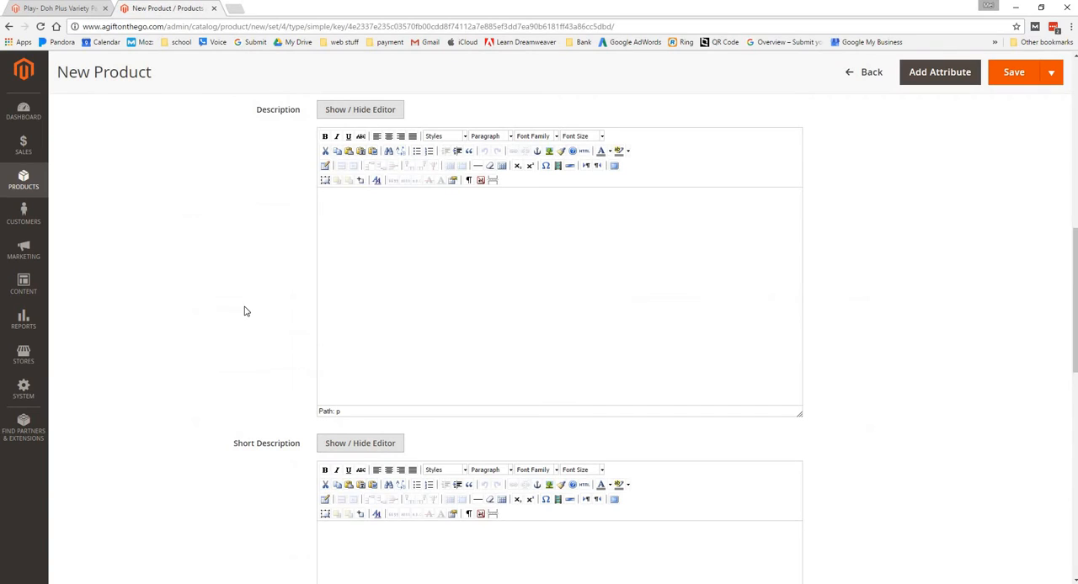
{"action": "scroll", "coordinate": [344, 308], "scroll_direction": "up", "scroll_amount": 1}
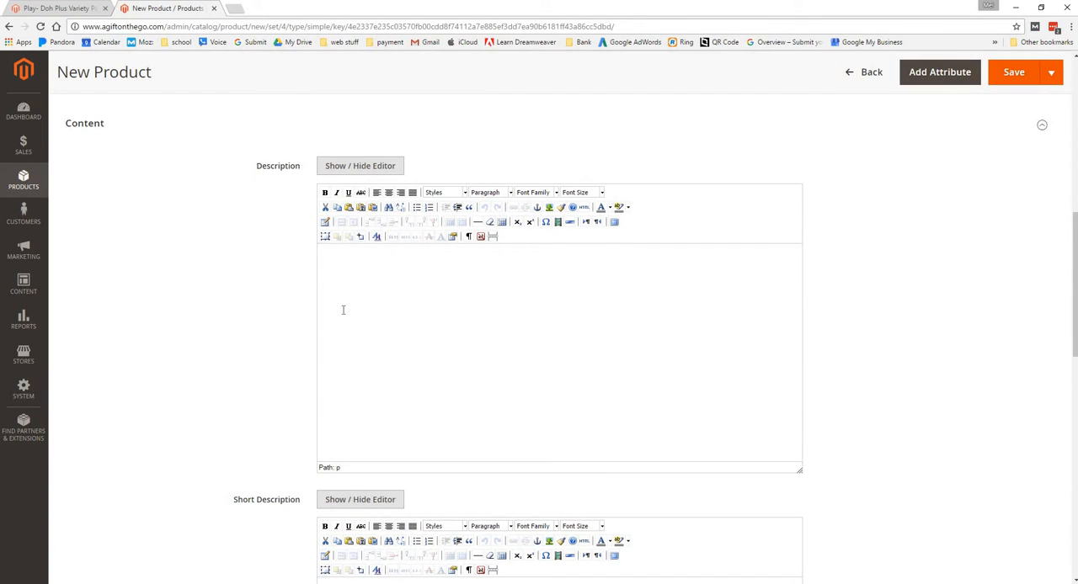
{"action": "scroll", "coordinate": [343, 310], "scroll_direction": "down", "scroll_amount": 6}
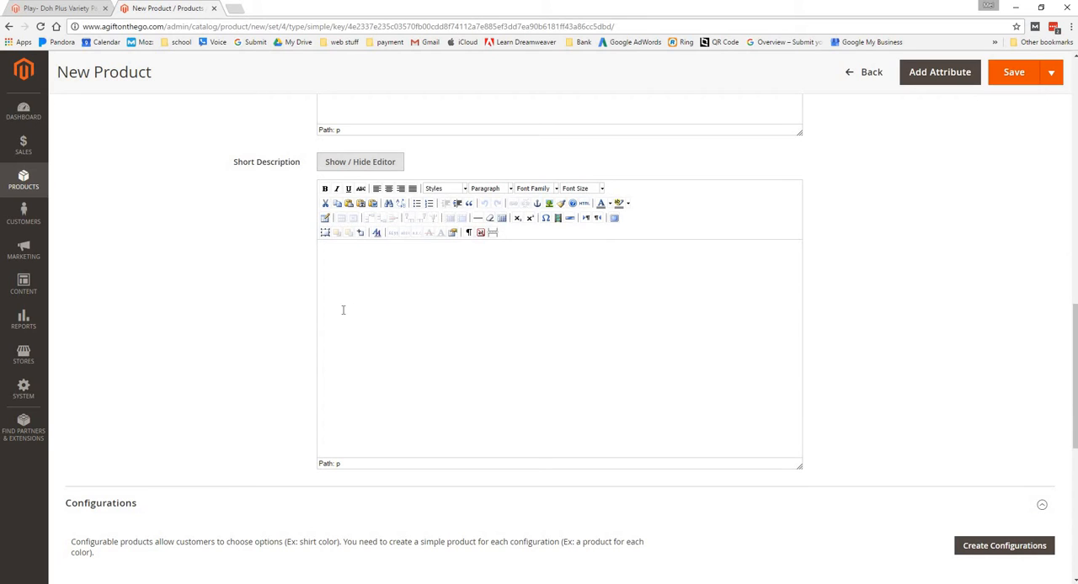
{"action": "scroll", "coordinate": [343, 310], "scroll_direction": "down", "scroll_amount": 3}
{"action": "scroll", "coordinate": [343, 312], "scroll_direction": "up", "scroll_amount": 6}
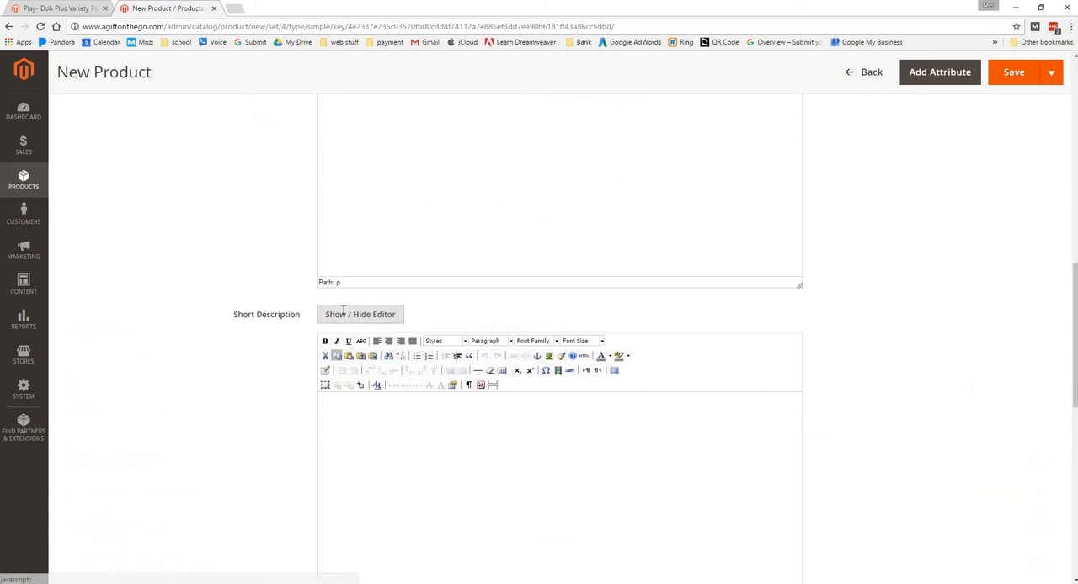
{"action": "scroll", "coordinate": [342, 312], "scroll_direction": "up", "scroll_amount": 3}
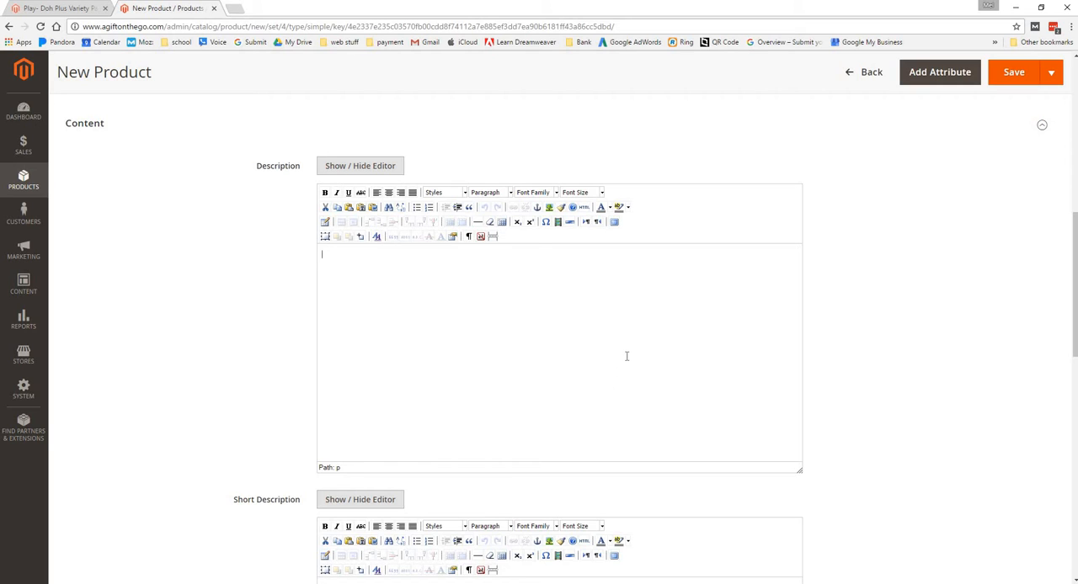
Expand the product's Images And Videos section and bring up its image browser, leaving it without choosing a file
{"action": "scroll", "coordinate": [627, 356], "scroll_direction": "down", "scroll_amount": 2}
{"action": "scroll", "coordinate": [628, 357], "scroll_direction": "down", "scroll_amount": 2}
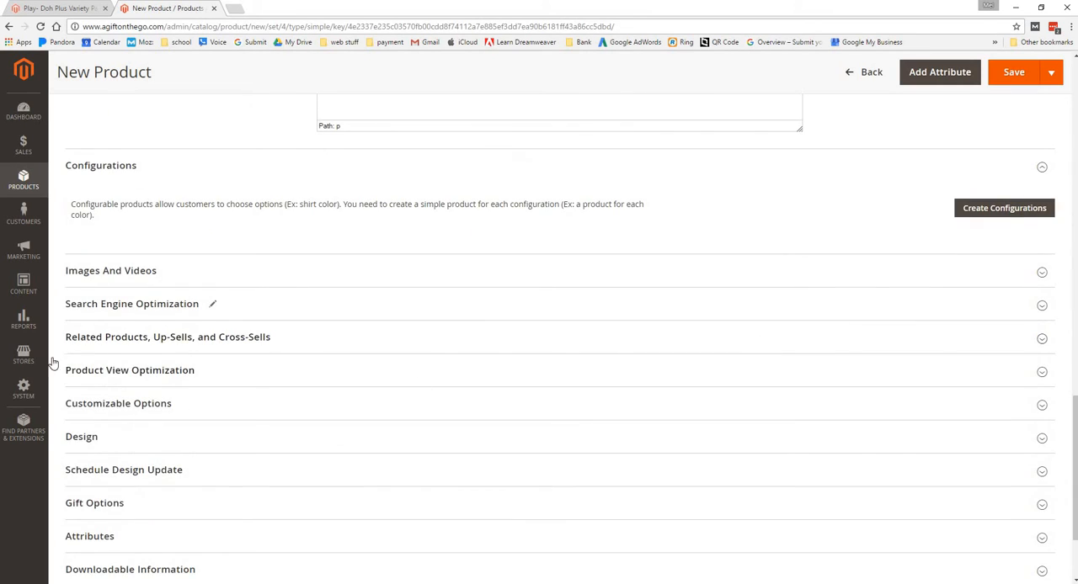
{"action": "left_click", "coordinate": [142, 278]}
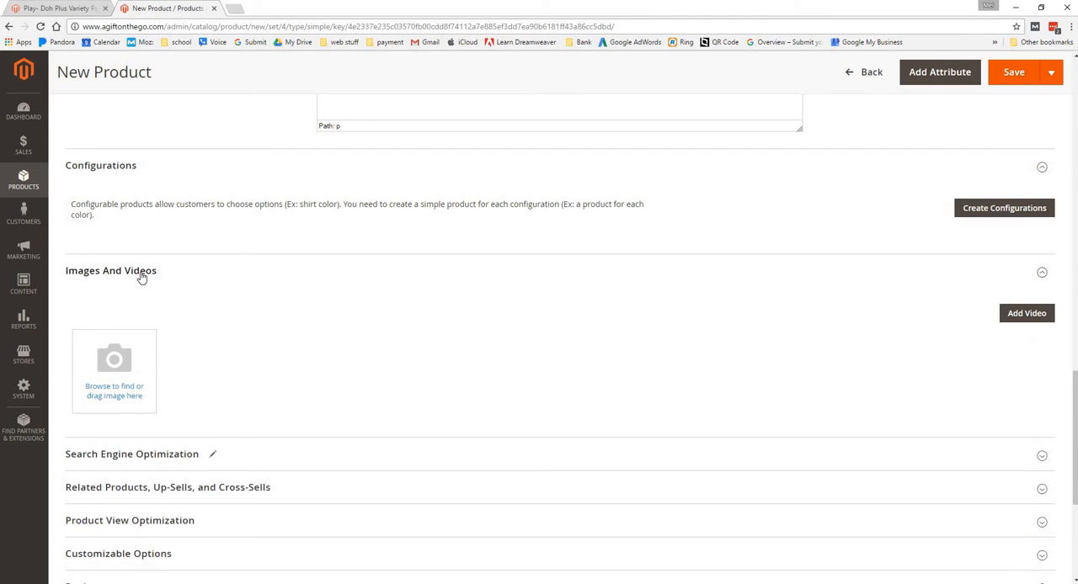
{"action": "left_click", "coordinate": [120, 367]}
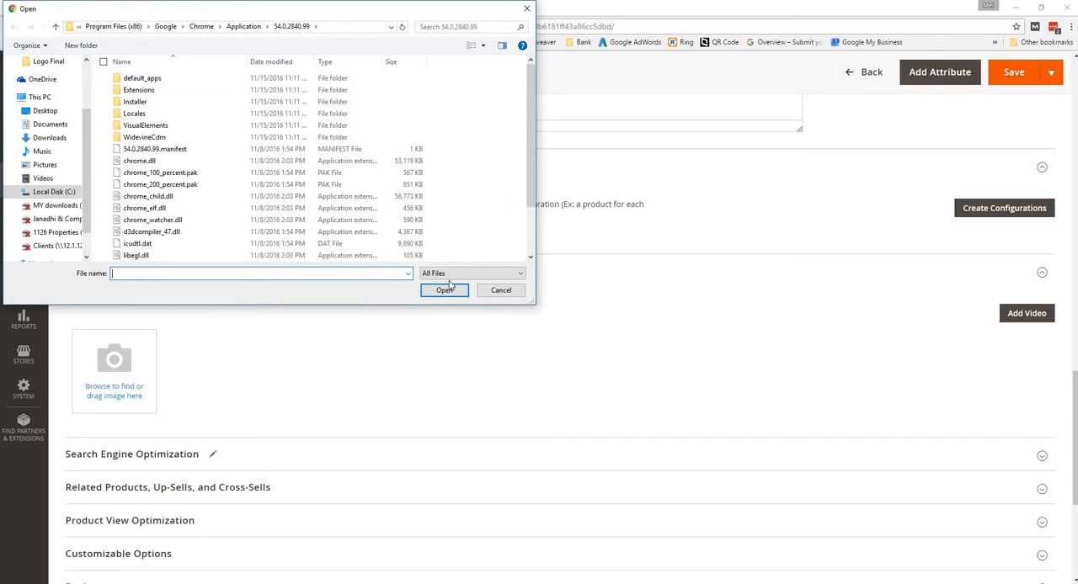
{"action": "left_click", "coordinate": [499, 291]}
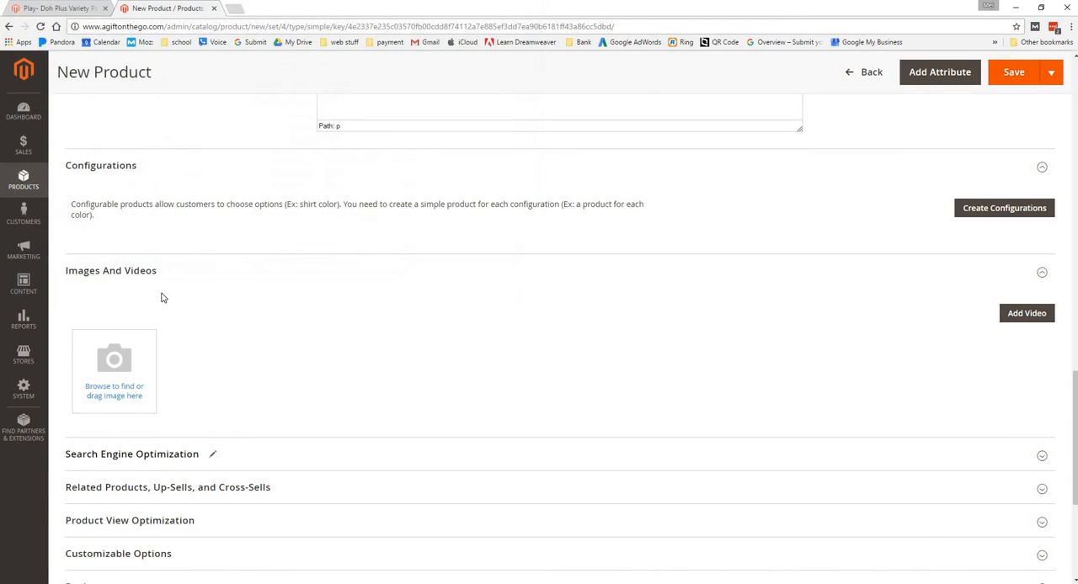
Upload the 2015 business card back JPG from the Desktop as the new product's image
{"action": "left_click", "coordinate": [99, 409]}
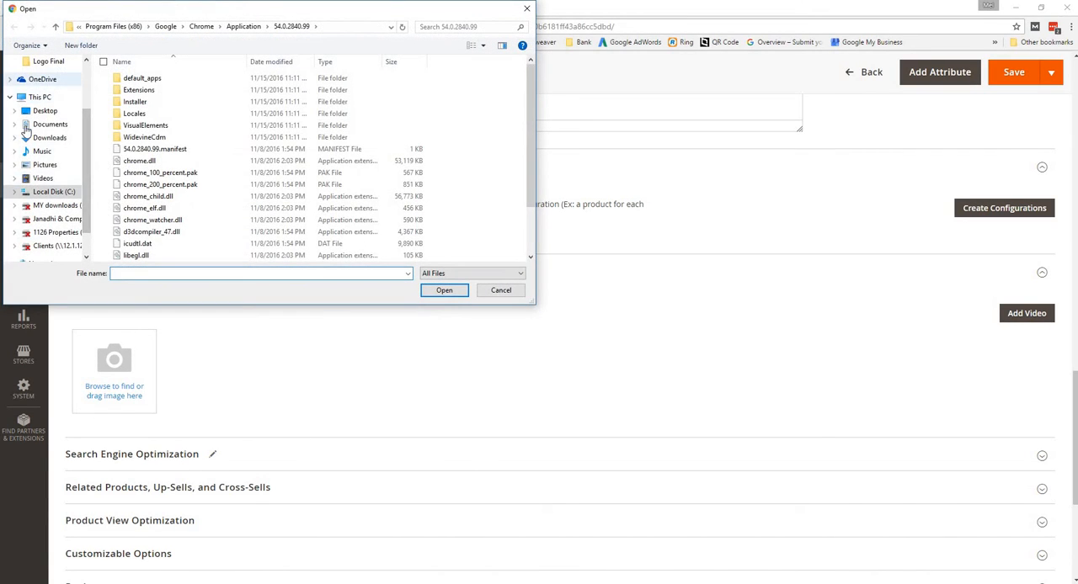
{"action": "left_click", "coordinate": [42, 111]}
{"action": "scroll", "coordinate": [240, 179], "scroll_direction": "down", "scroll_amount": 2}
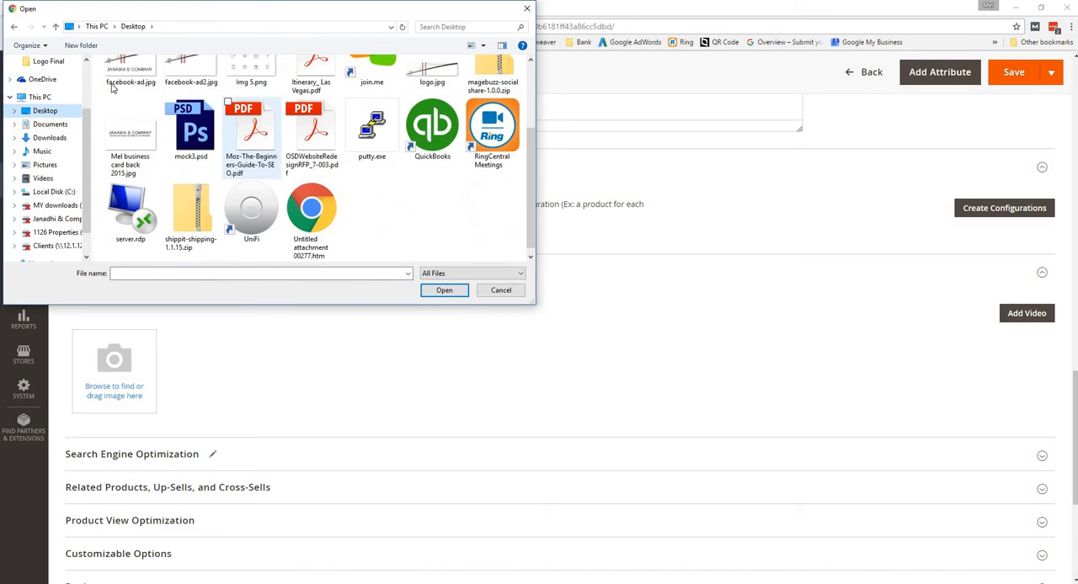
{"action": "left_click", "coordinate": [130, 72]}
{"action": "left_click", "coordinate": [131, 168]}
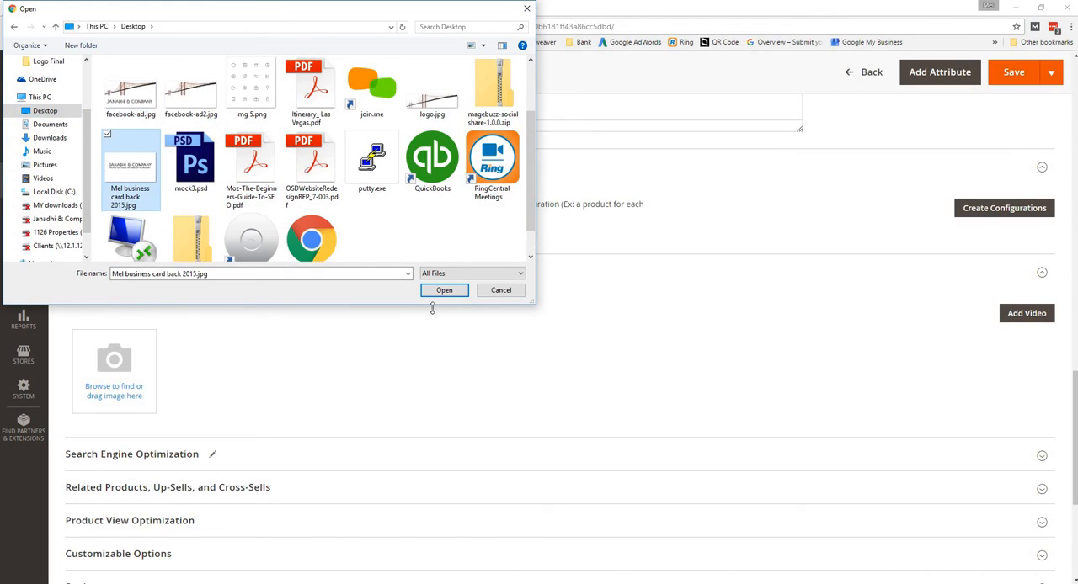
{"action": "left_click", "coordinate": [438, 293]}
{"action": "scroll", "coordinate": [447, 340], "scroll_direction": "down", "scroll_amount": 3}
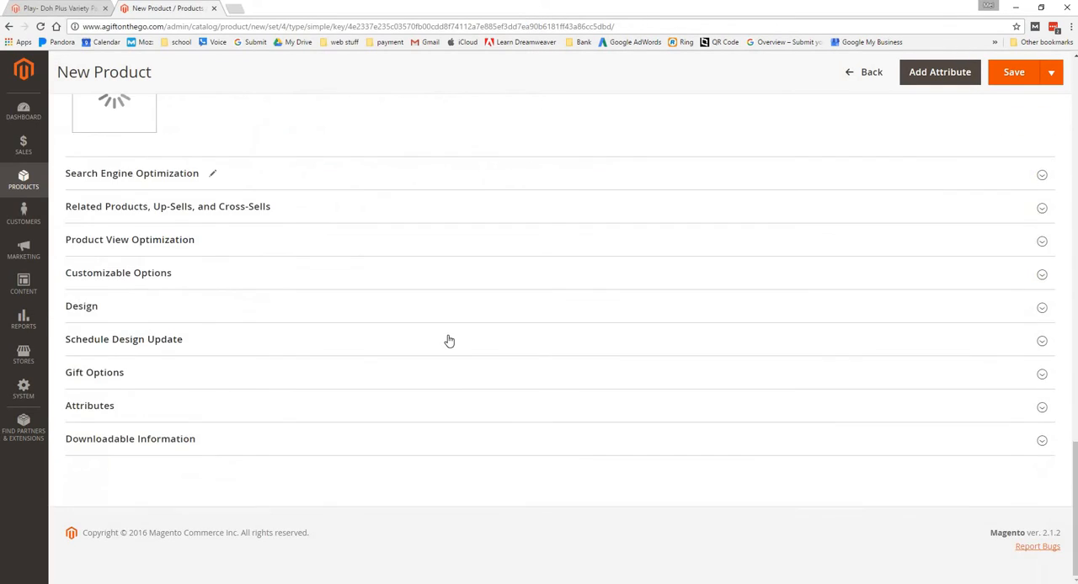
{"action": "scroll", "coordinate": [211, 279], "scroll_direction": "up", "scroll_amount": 2}
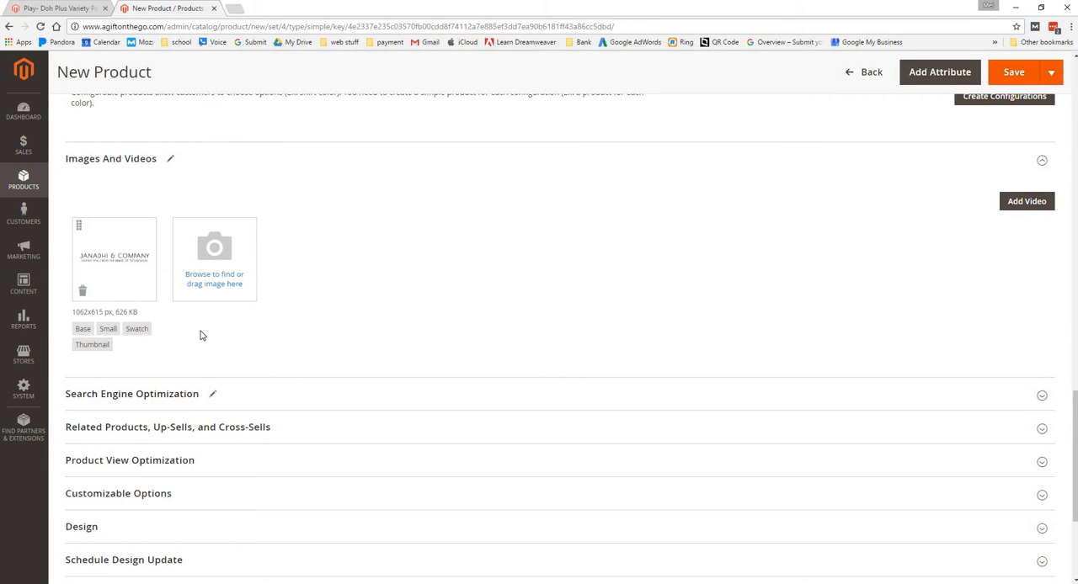
View the third gallery image on the storefront's Play-Doh Plus Variety Pack page
{"action": "left_click", "coordinate": [35, 10]}
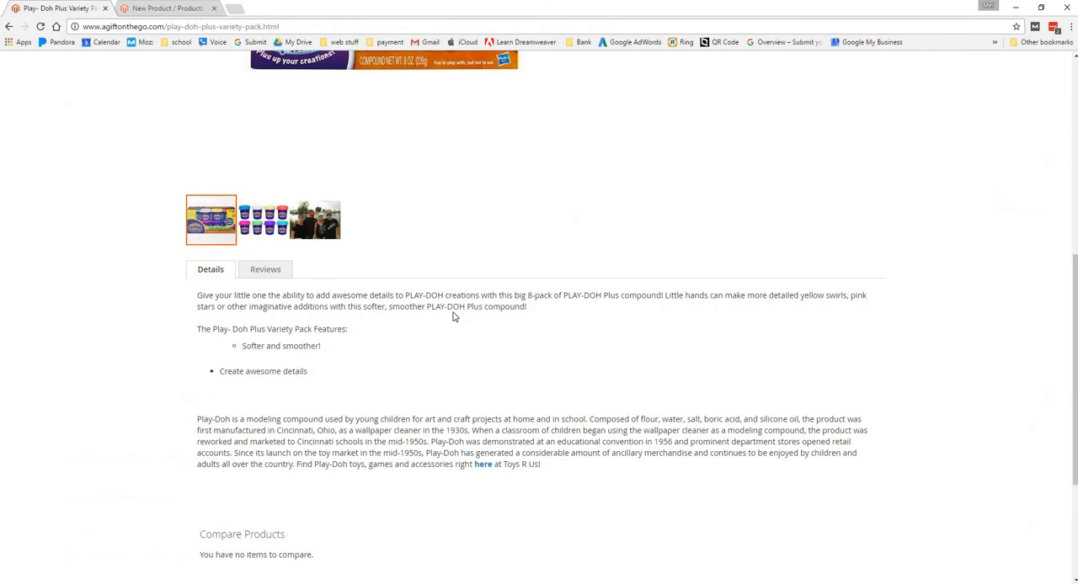
{"action": "left_click", "coordinate": [261, 333]}
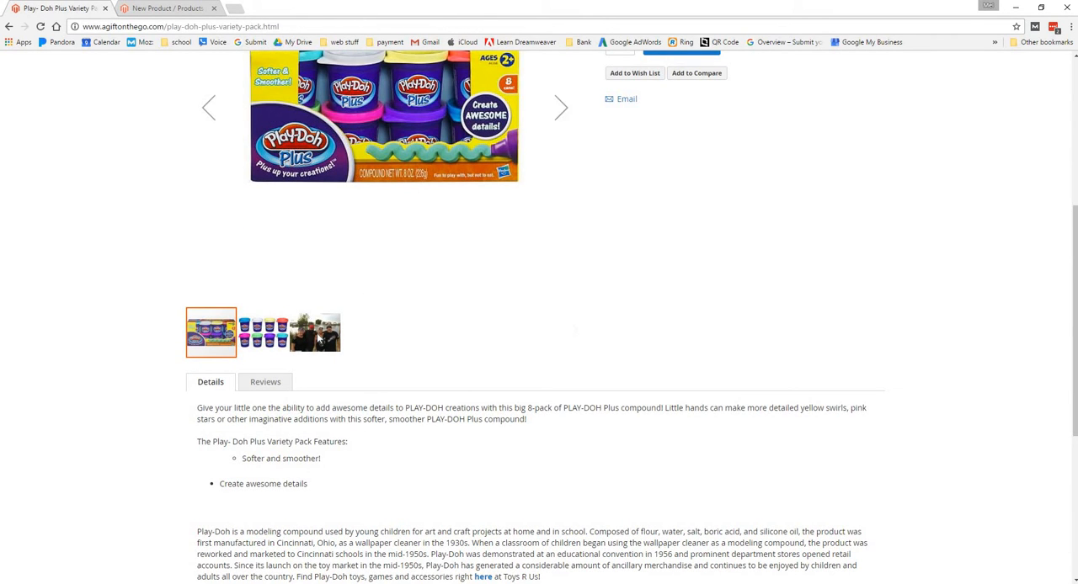
{"action": "scroll", "coordinate": [345, 87], "scroll_direction": "up", "scroll_amount": 2}
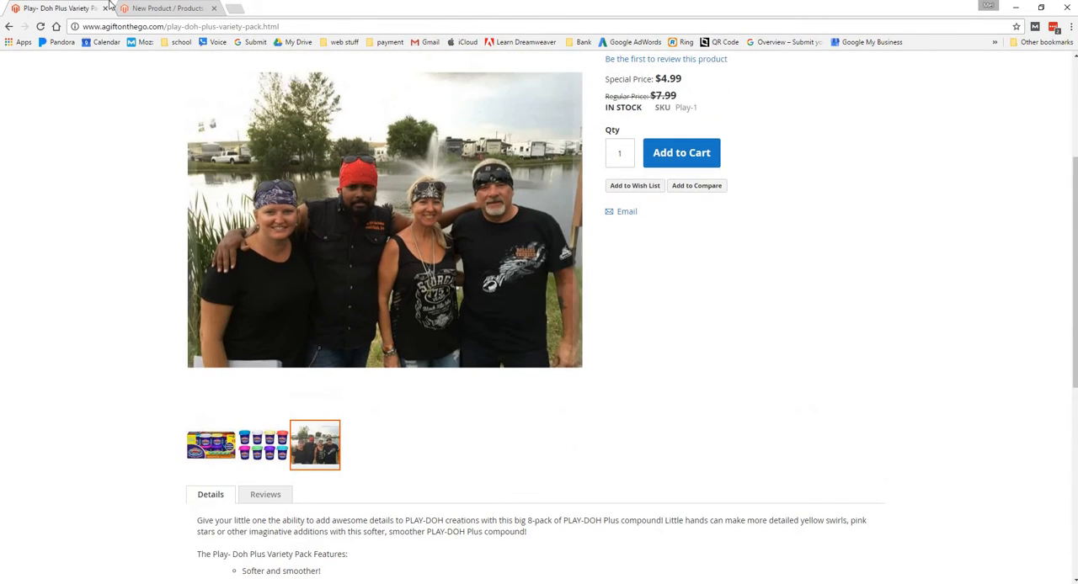
Return to the new product and expand its Search Engine Optimization section to review the URL key and meta fields
{"action": "left_click", "coordinate": [155, 6]}
{"action": "scroll", "coordinate": [79, 283], "scroll_direction": "down", "scroll_amount": 2}
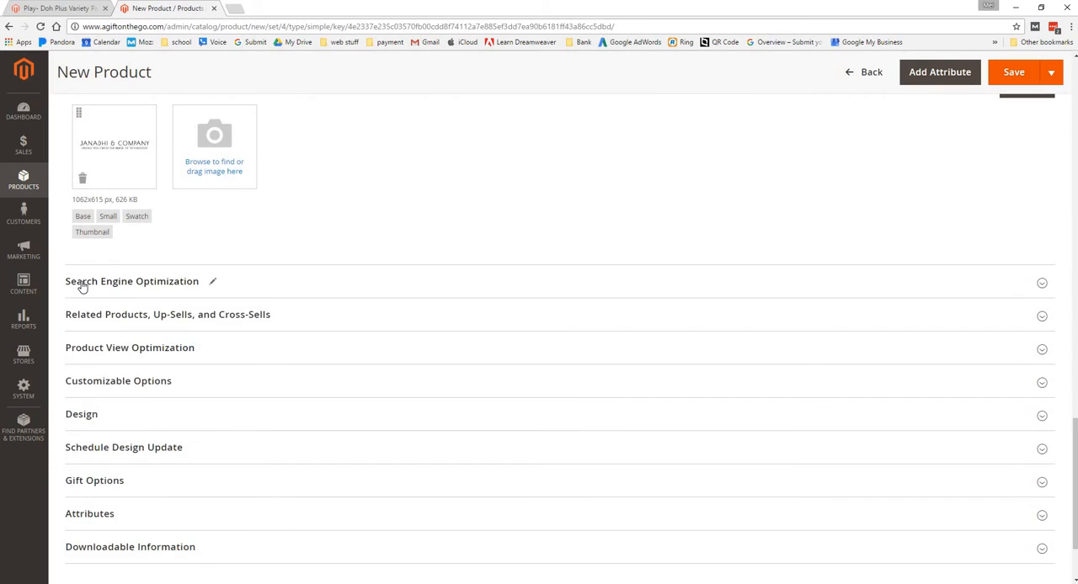
{"action": "left_click", "coordinate": [82, 284]}
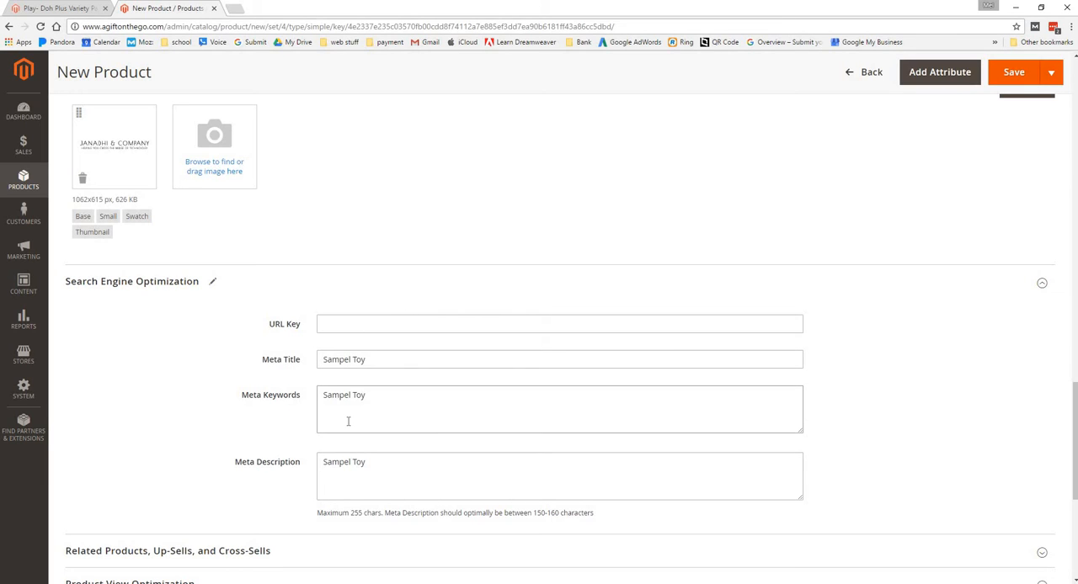
{"action": "left_click", "coordinate": [371, 474]}
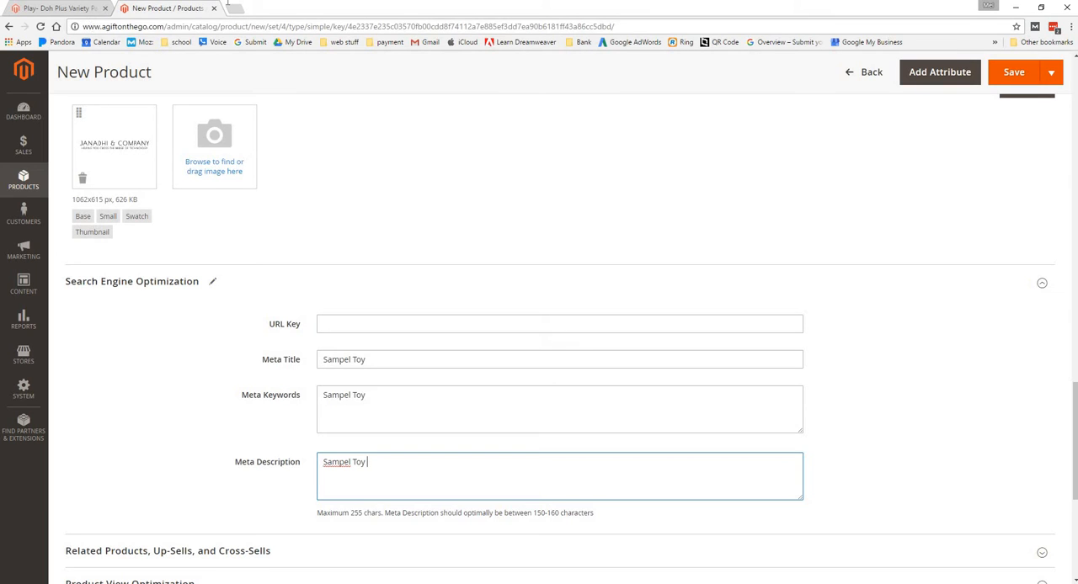
Highlight play-doh-plus-variety-pack.html in the storefront page's address and compare it with the new product's URL Key and meta fields
{"action": "left_click_drag", "start_coordinate": [88, 26], "coordinate": [230, 26]}
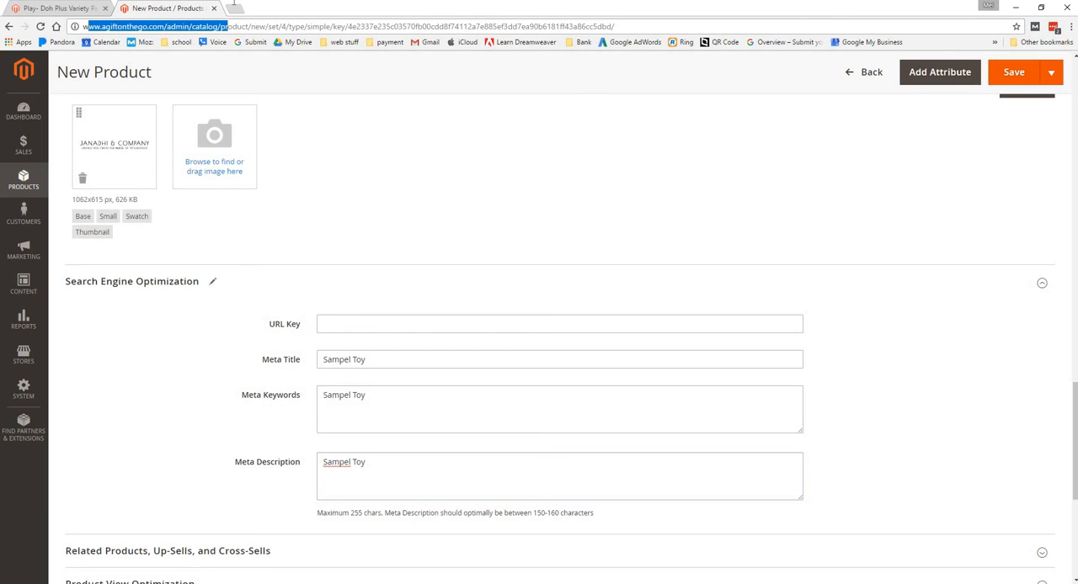
{"action": "left_click", "coordinate": [65, 7]}
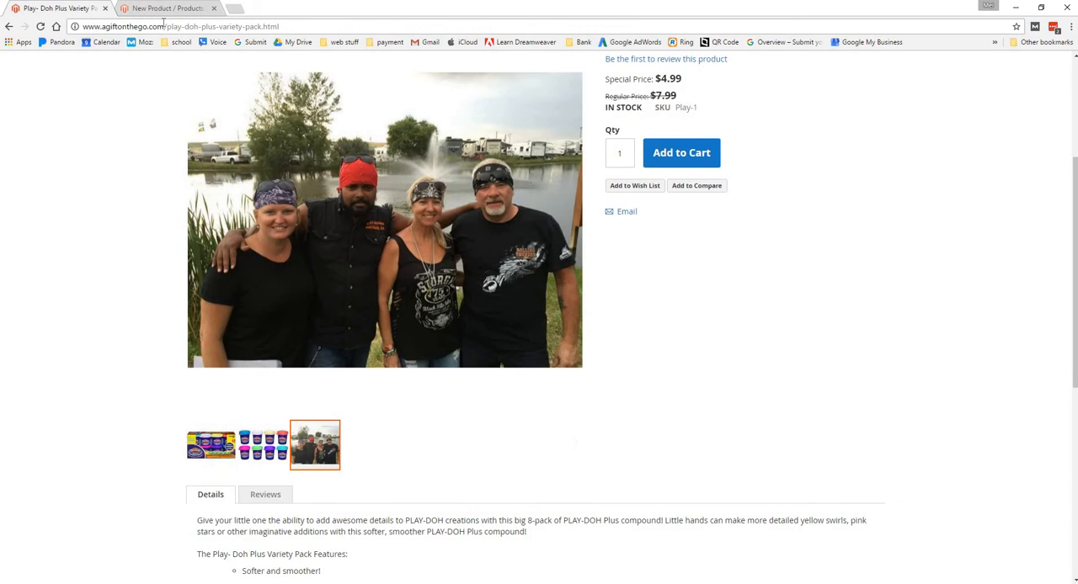
{"action": "left_click_drag", "start_coordinate": [162, 26], "coordinate": [202, 17]}
{"action": "left_click_drag", "start_coordinate": [210, 17], "coordinate": [297, 21]}
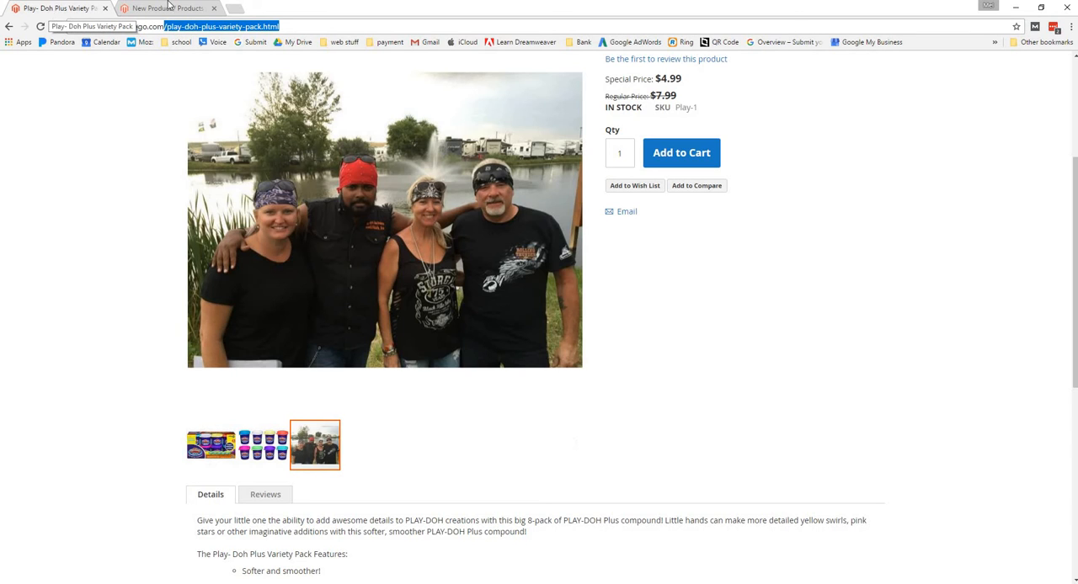
{"action": "left_click", "coordinate": [168, 7]}
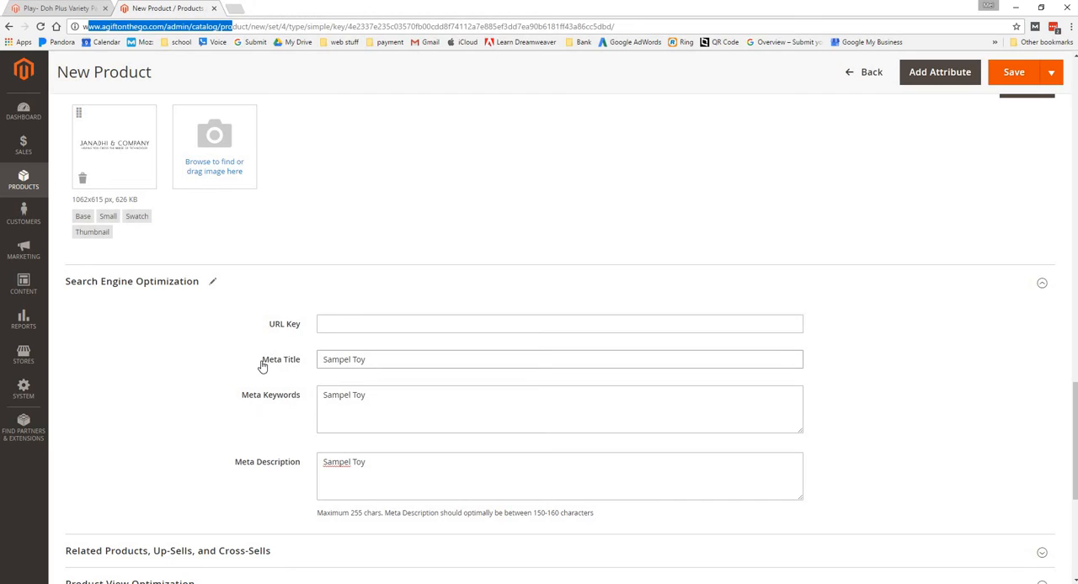
{"action": "left_click", "coordinate": [257, 396]}
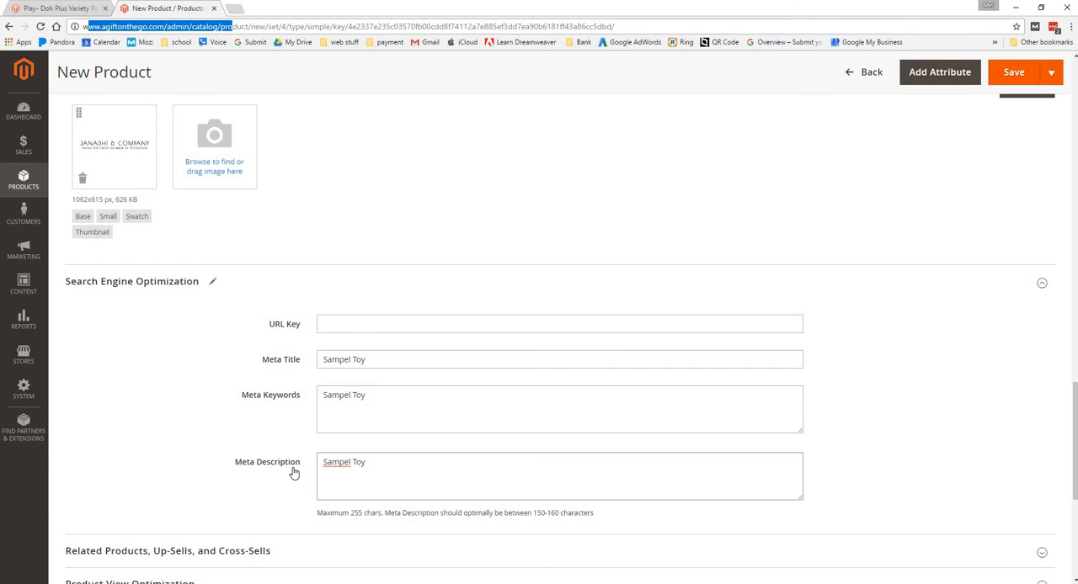
Expand the Related Products, Up-Sells, and Cross-Sells section and read the explanation of each product type
{"action": "scroll", "coordinate": [168, 481], "scroll_direction": "down", "scroll_amount": 2}
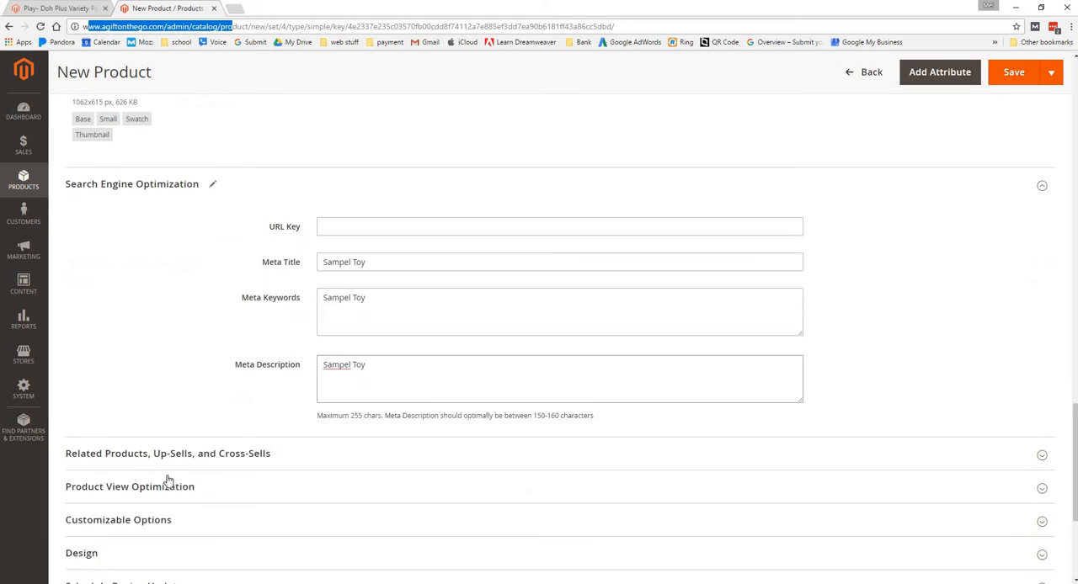
{"action": "left_click", "coordinate": [193, 439]}
{"action": "scroll", "coordinate": [193, 445], "scroll_direction": "down", "scroll_amount": 2}
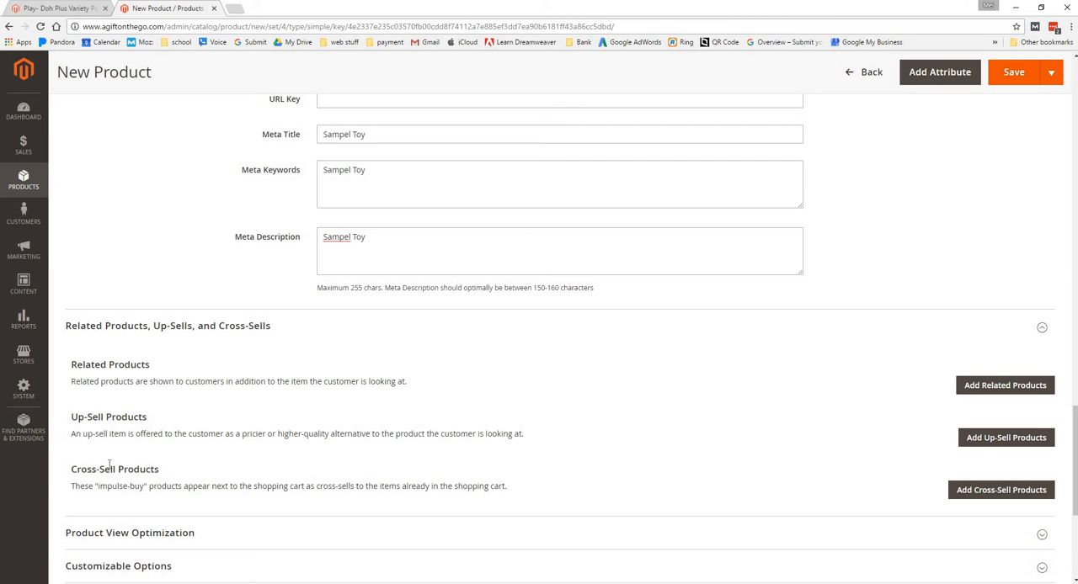
{"action": "scroll", "coordinate": [114, 447], "scroll_direction": "down", "scroll_amount": 2}
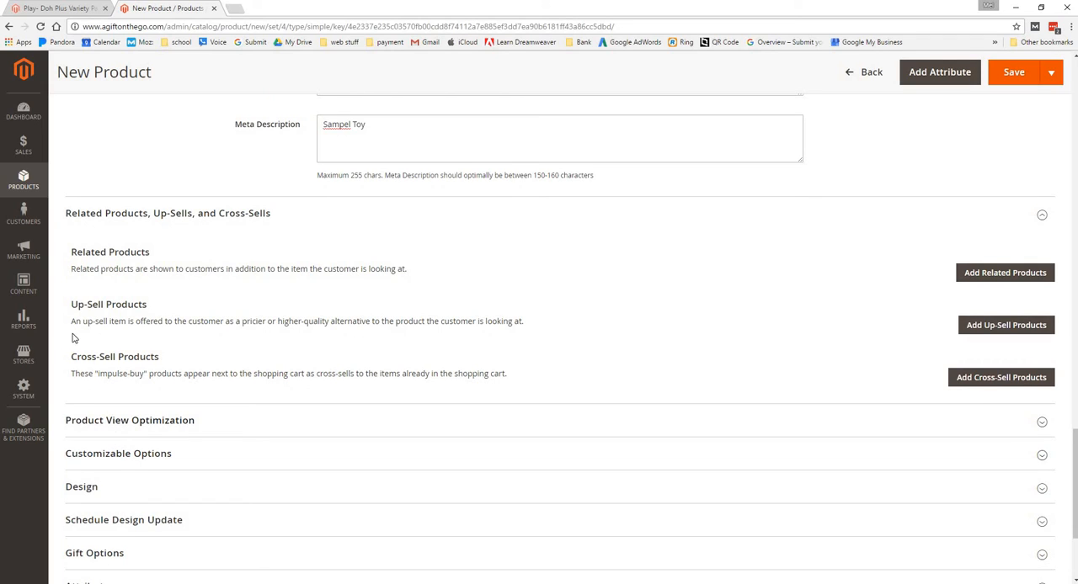
{"action": "triple_click", "coordinate": [520, 321]}
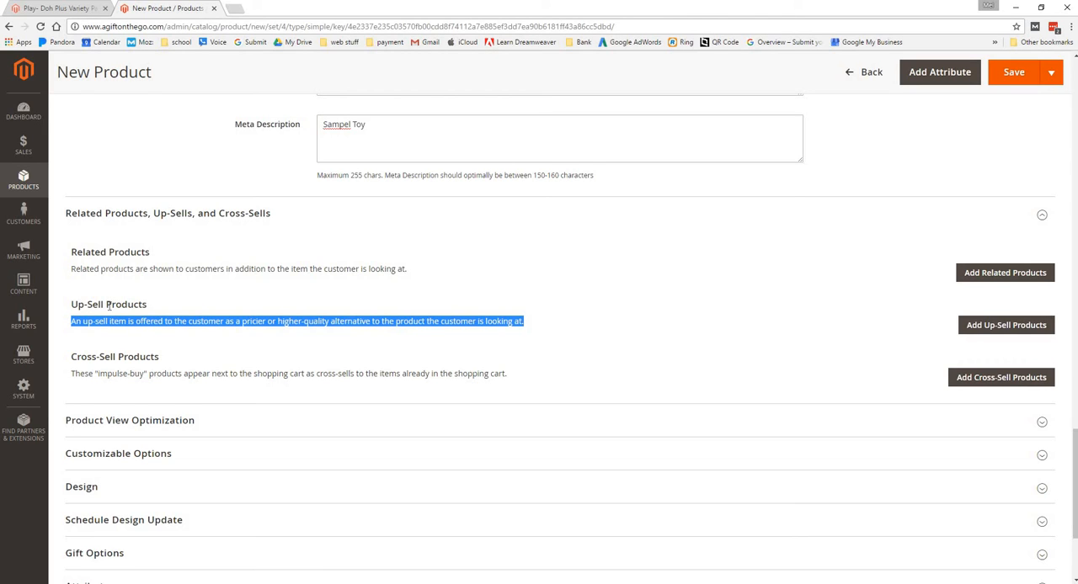
{"action": "scroll", "coordinate": [109, 306], "scroll_direction": "down", "scroll_amount": 1}
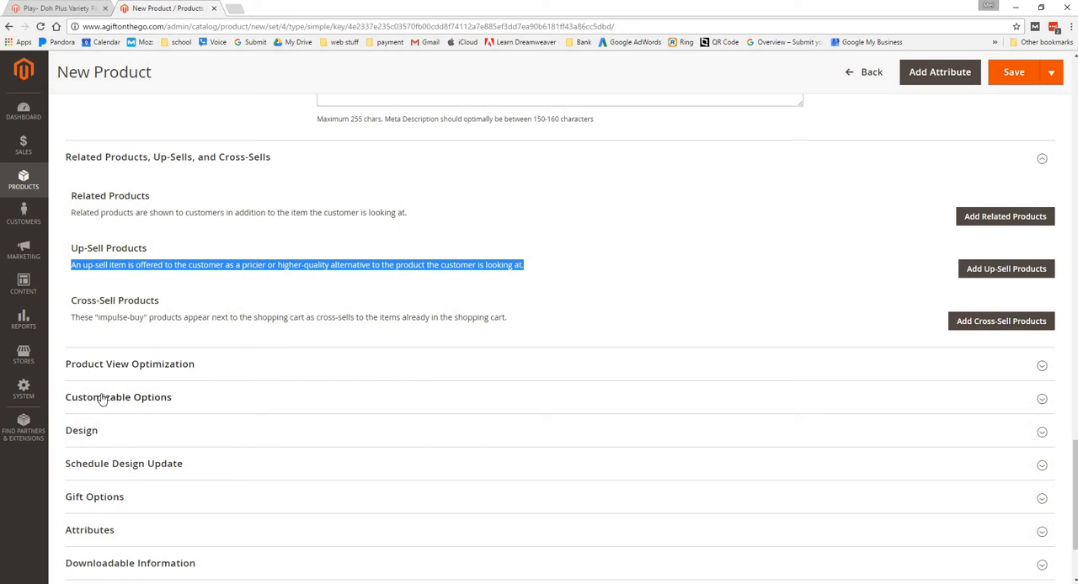
Inspect the Product View Optimization and Customizable Options sections and collapse them again
{"action": "left_click", "coordinate": [122, 366]}
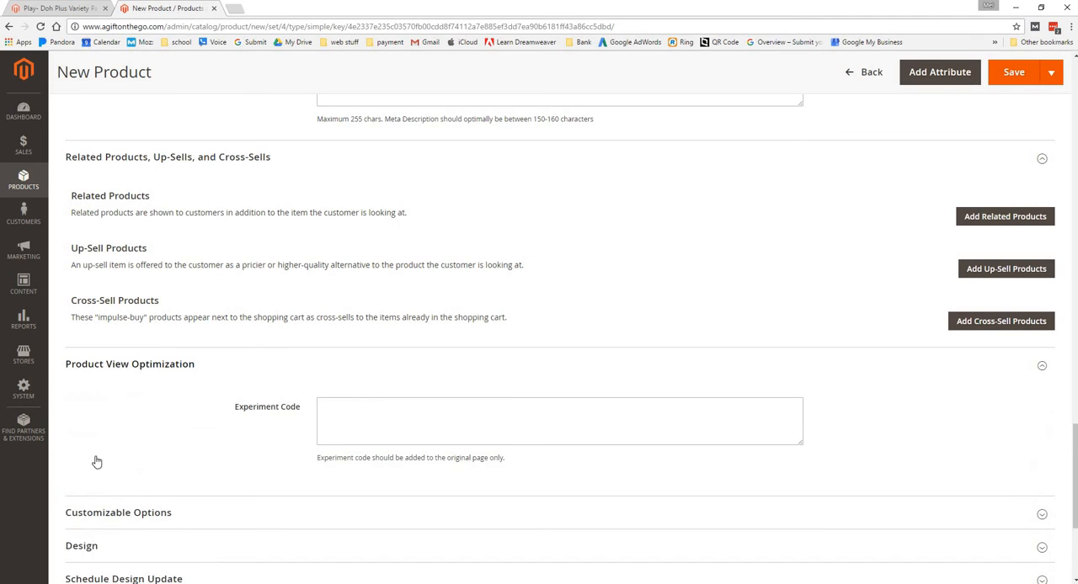
{"action": "left_click", "coordinate": [122, 365]}
{"action": "left_click", "coordinate": [120, 407]}
{"action": "left_click", "coordinate": [120, 407]}
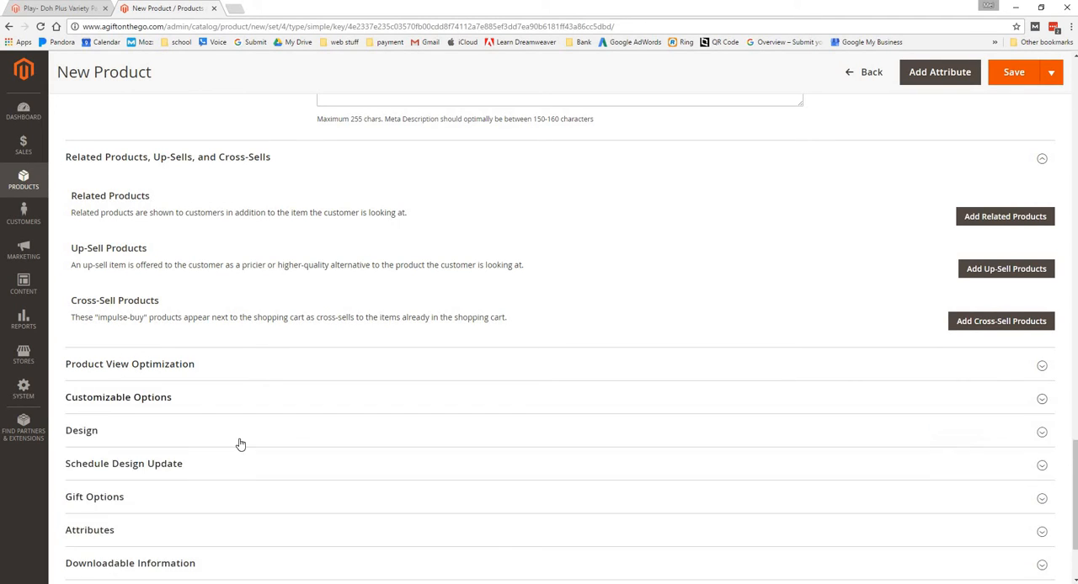
Examine the Design section and its available Layout choices without changing the layout, and collapse the section
{"action": "left_click", "coordinate": [90, 450]}
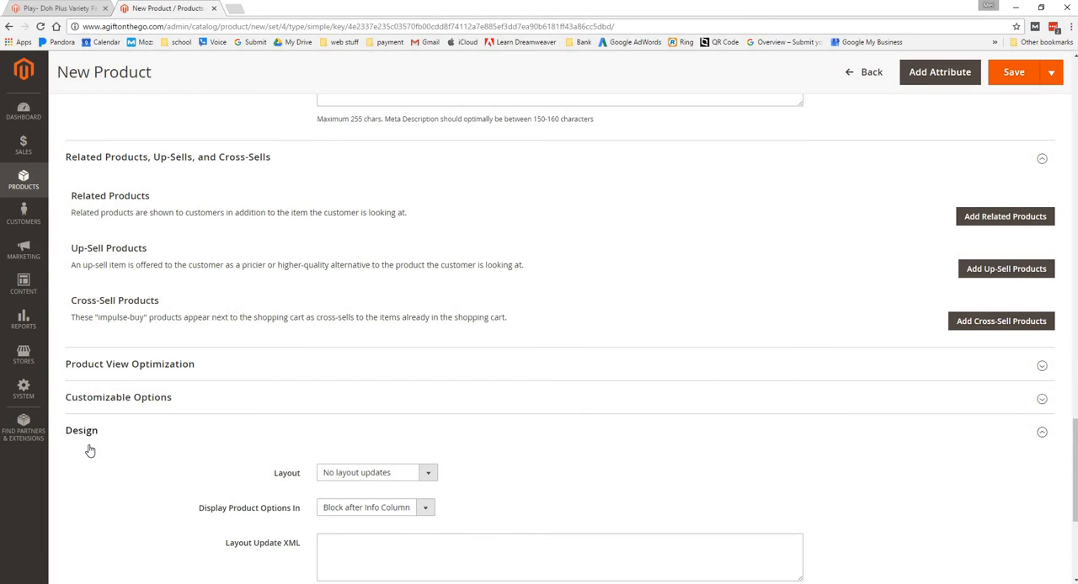
{"action": "scroll", "coordinate": [90, 450], "scroll_direction": "down", "scroll_amount": 2}
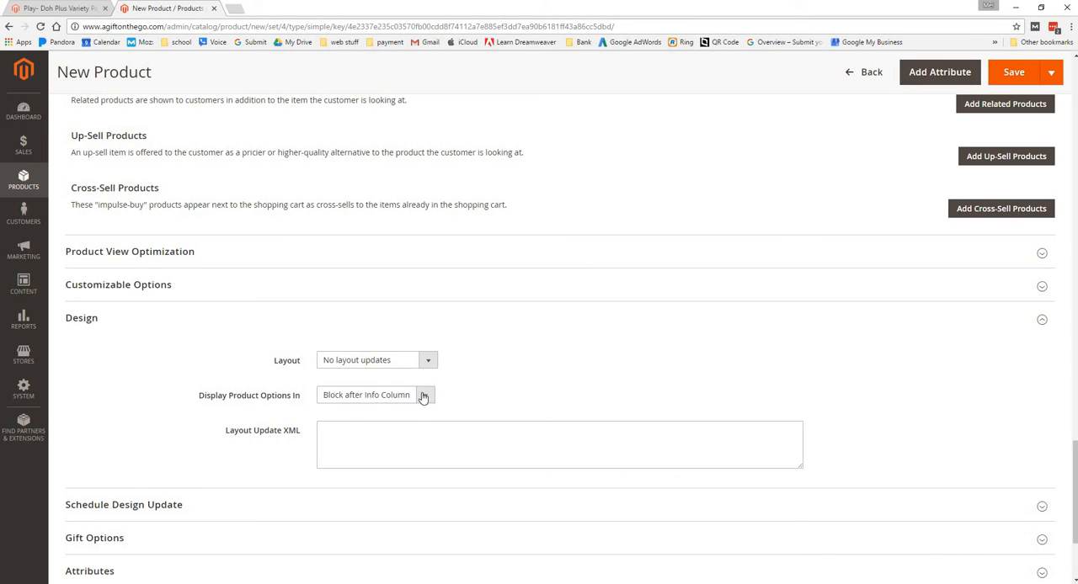
{"action": "left_click", "coordinate": [431, 362]}
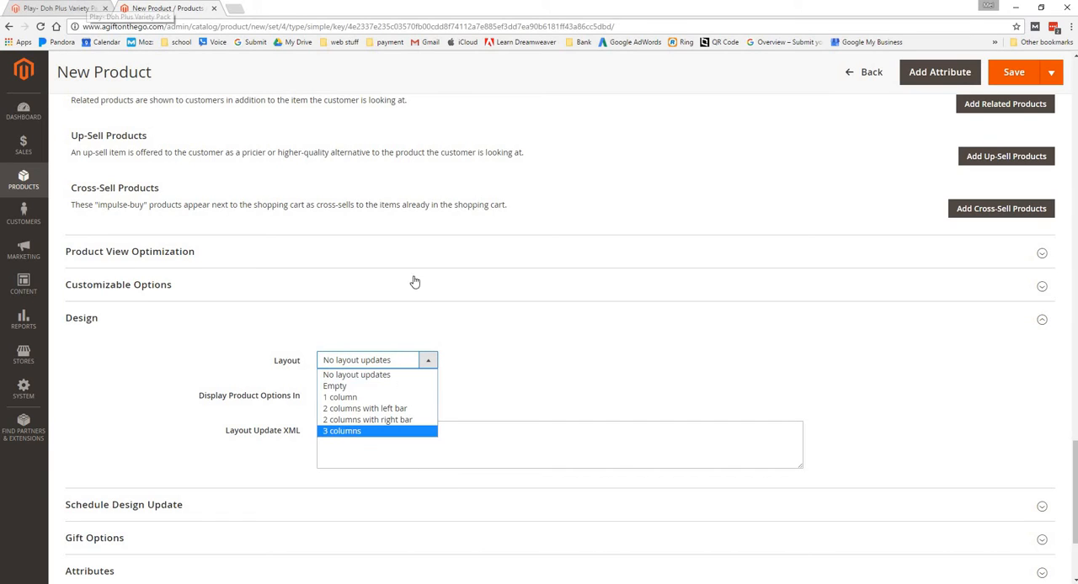
{"action": "left_click", "coordinate": [76, 325]}
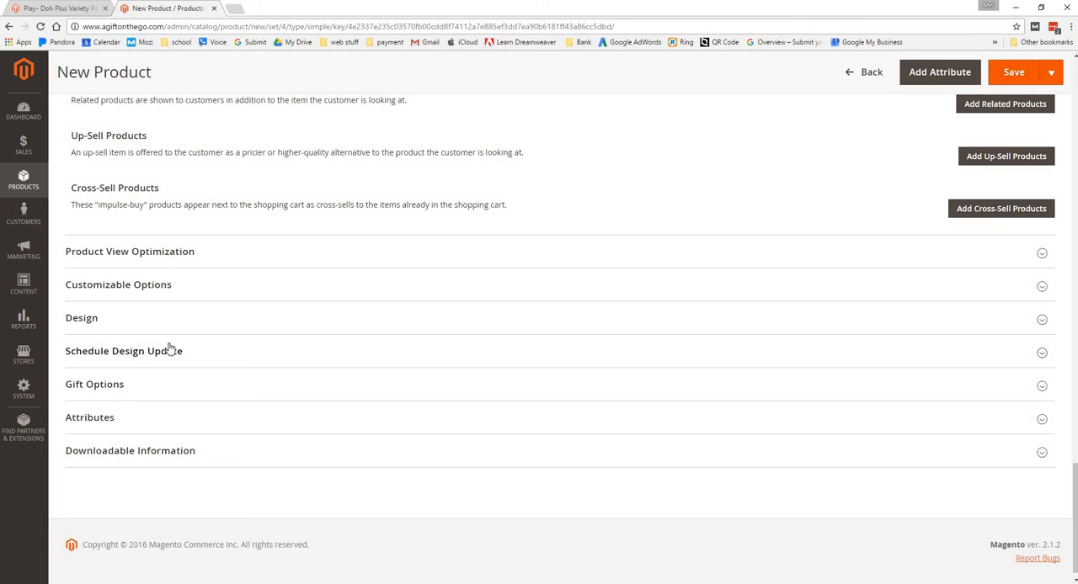
Expand the product's Gift Options and Attributes sections to check the gift message, manufacturer and color settings
{"action": "left_click", "coordinate": [123, 387]}
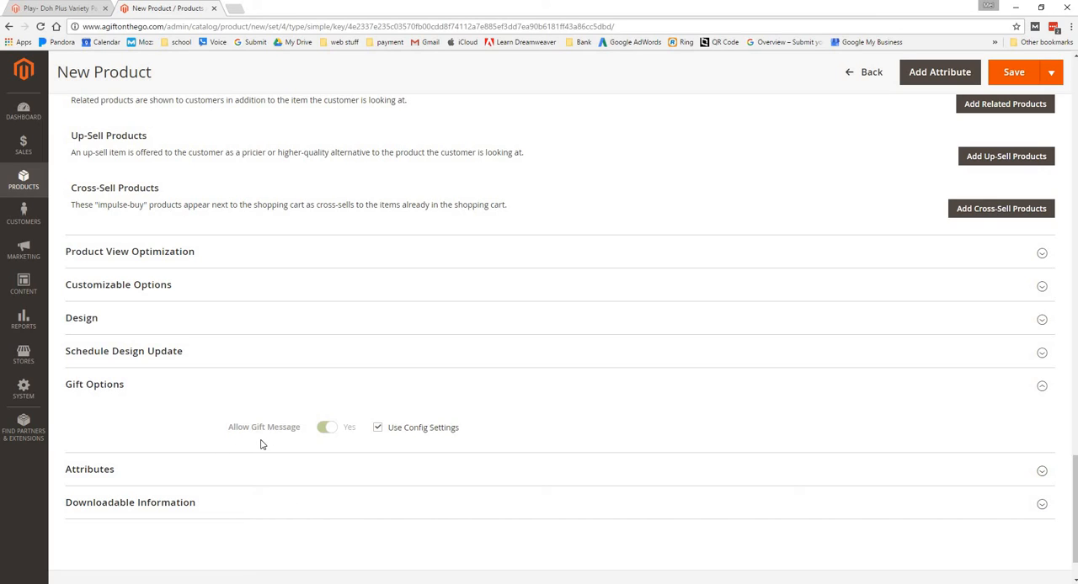
{"action": "left_click", "coordinate": [77, 472]}
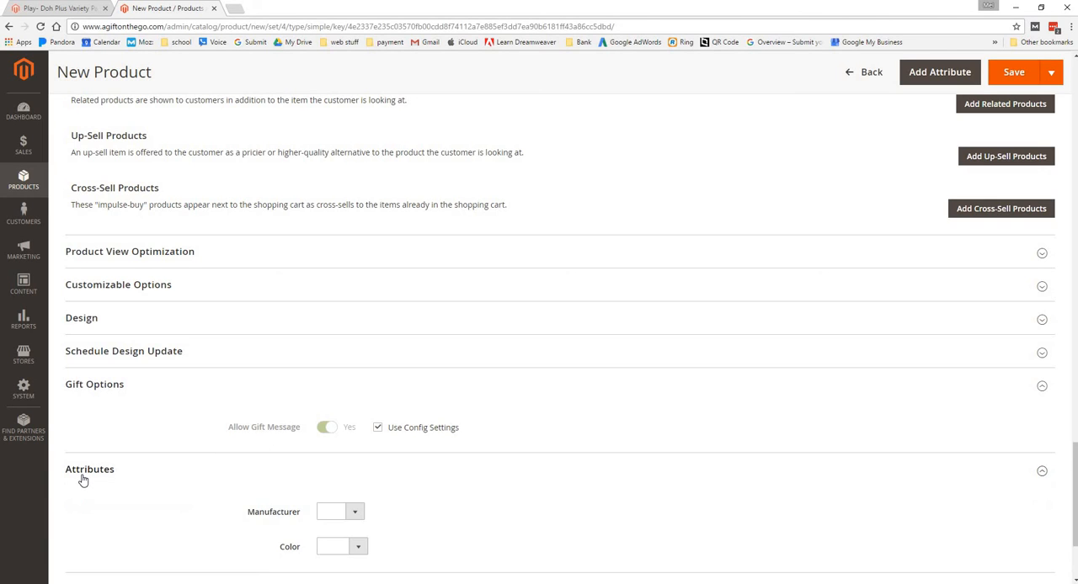
Check the choices offered for the Manufacturer and Color attributes without selecting any
{"action": "scroll", "coordinate": [669, 360], "scroll_direction": "down", "scroll_amount": 2}
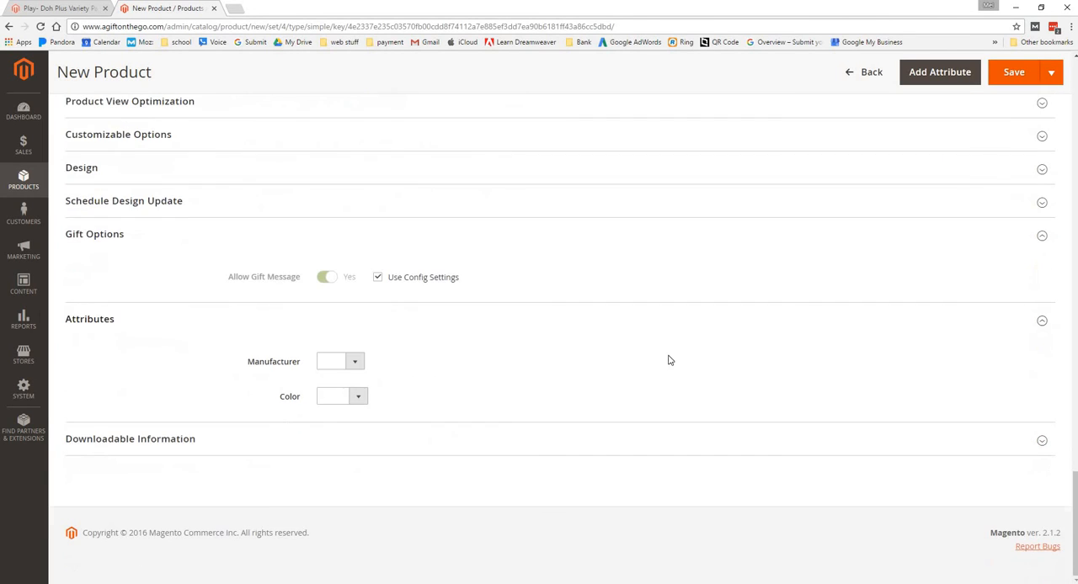
{"action": "left_click", "coordinate": [357, 362]}
{"action": "left_click", "coordinate": [357, 362]}
{"action": "left_click", "coordinate": [357, 399]}
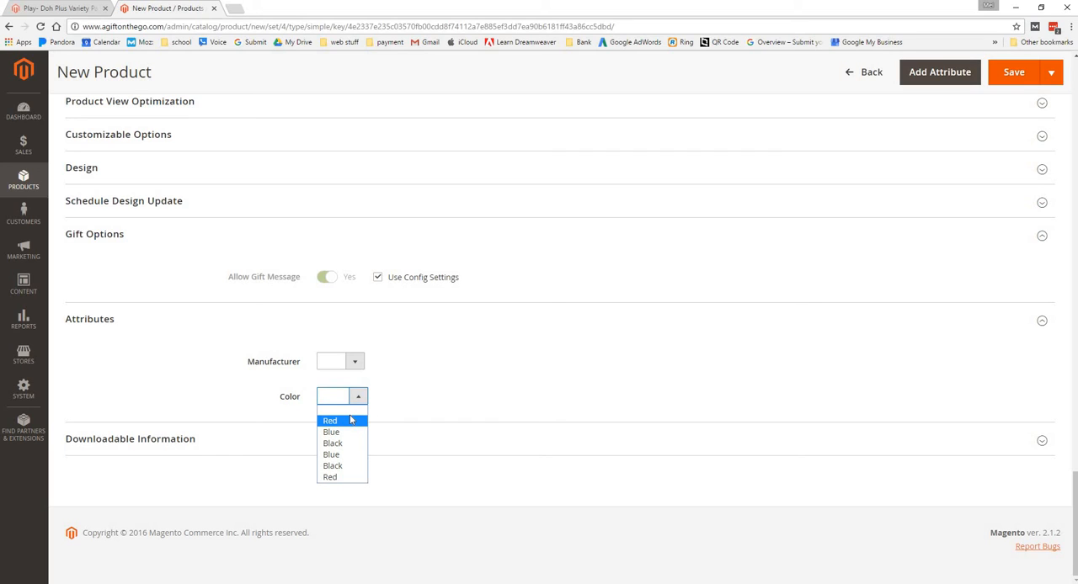
{"action": "left_click", "coordinate": [543, 348]}
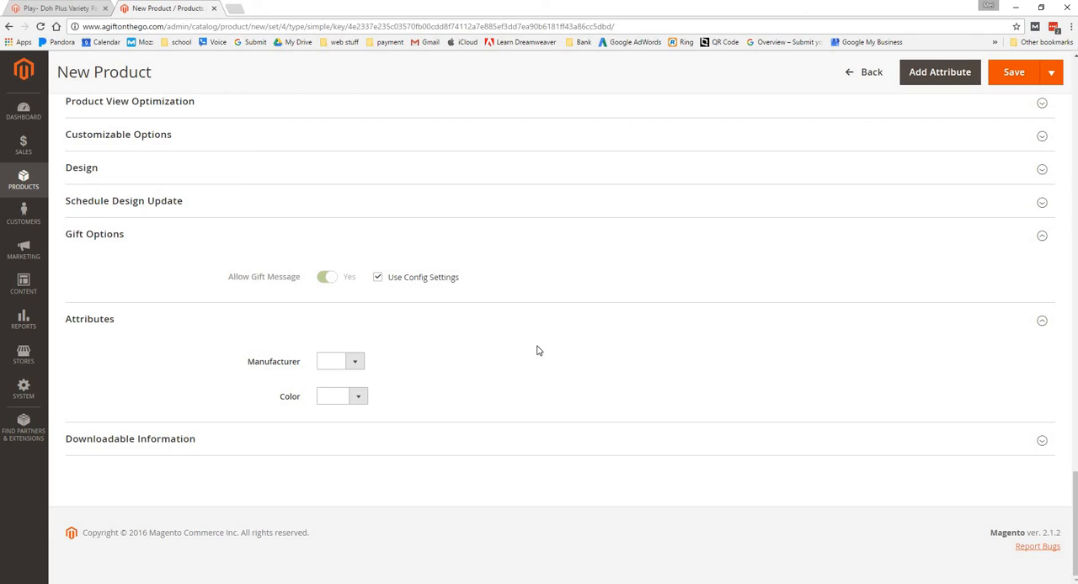
Save the new Sampel Toy product
{"action": "scroll", "coordinate": [977, 282], "scroll_direction": "up", "scroll_amount": 7}
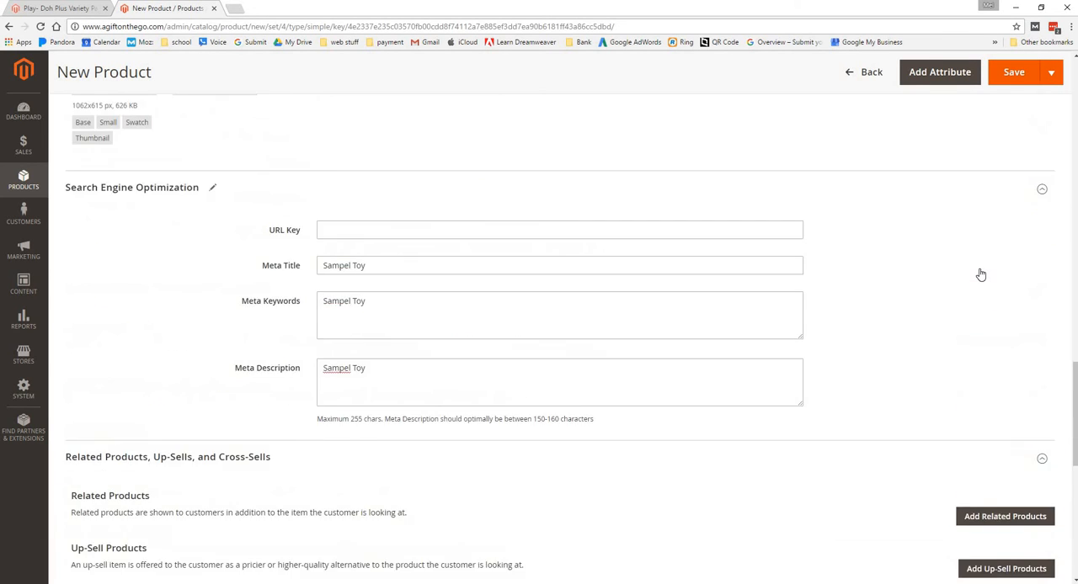
{"action": "scroll", "coordinate": [979, 273], "scroll_direction": "up", "scroll_amount": 15}
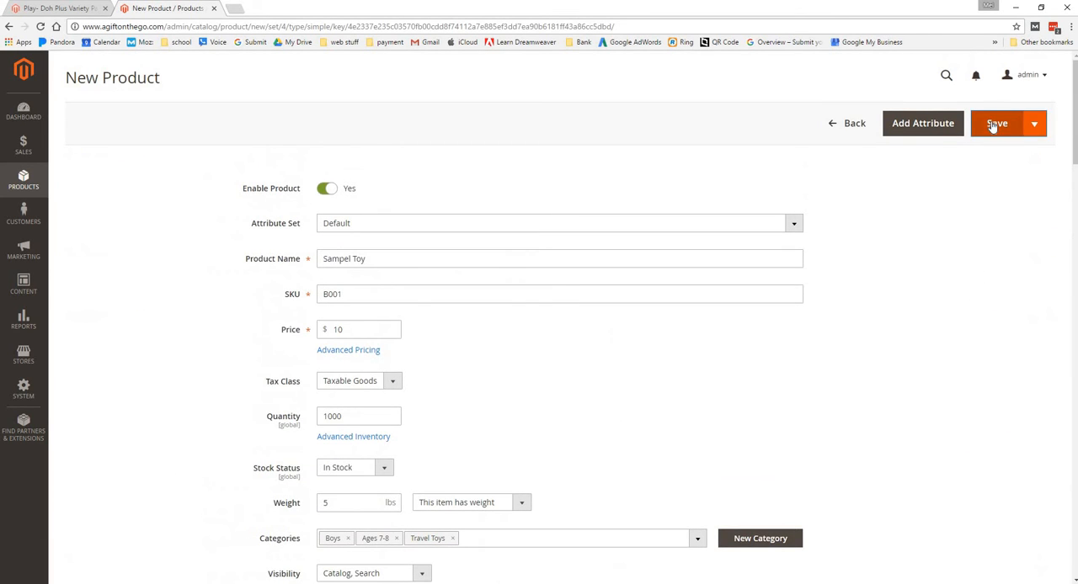
{"action": "left_click", "coordinate": [994, 125]}
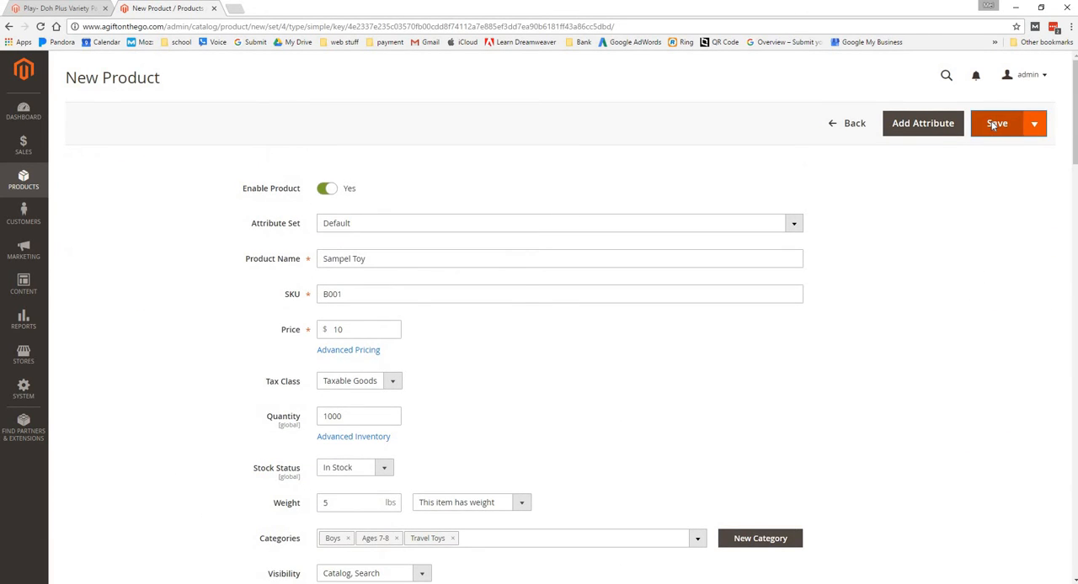
{"action": "left_click", "coordinate": [1037, 128]}
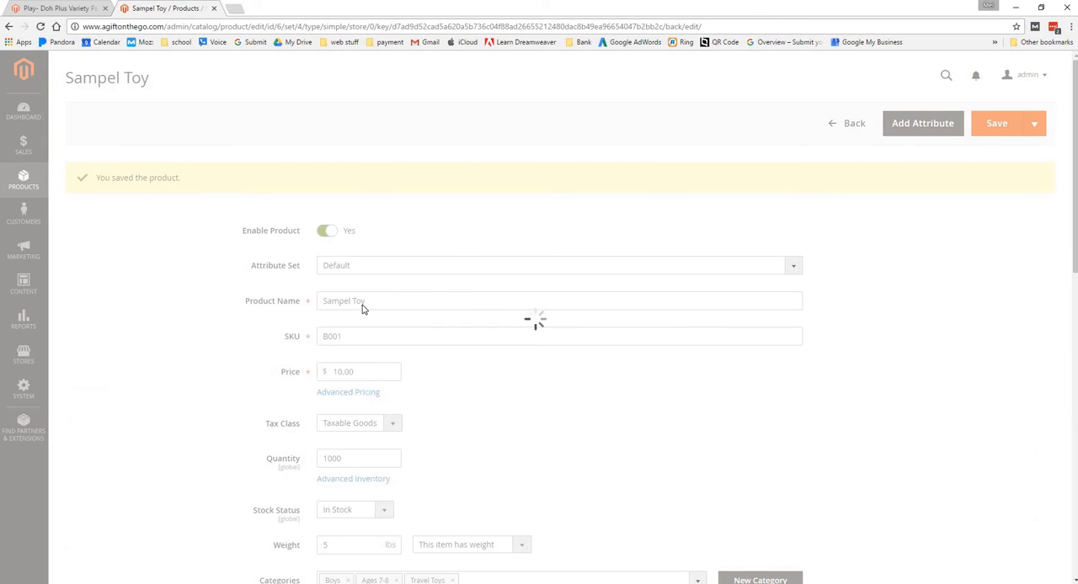
Look over the saved product's details and use Save & Close to return to the product catalog
{"action": "scroll", "coordinate": [375, 286], "scroll_direction": "down", "scroll_amount": 3}
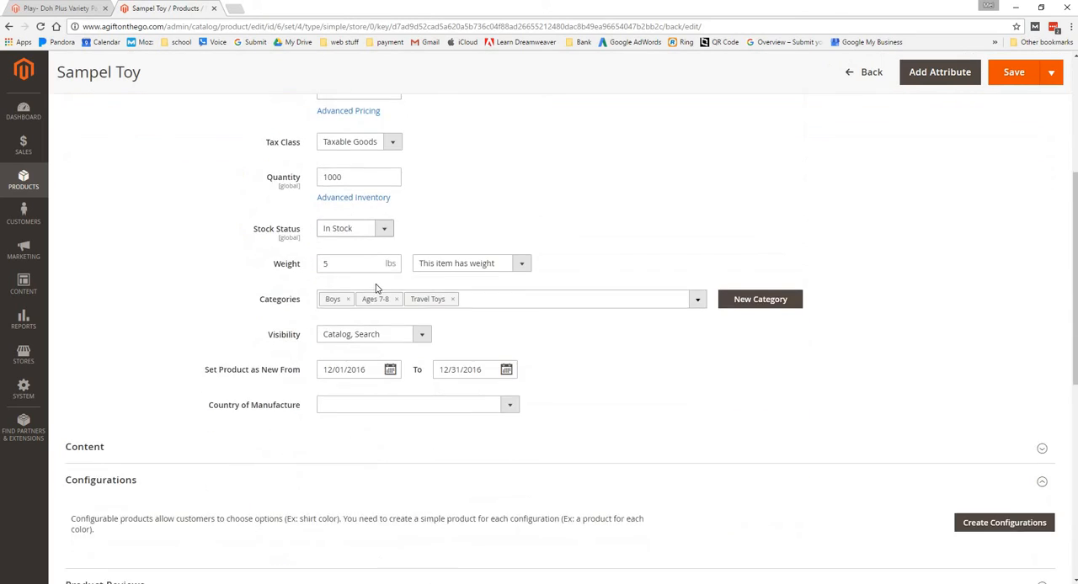
{"action": "scroll", "coordinate": [375, 288], "scroll_direction": "down", "scroll_amount": 3}
{"action": "scroll", "coordinate": [377, 289], "scroll_direction": "up", "scroll_amount": 6}
{"action": "left_click", "coordinate": [1042, 66]}
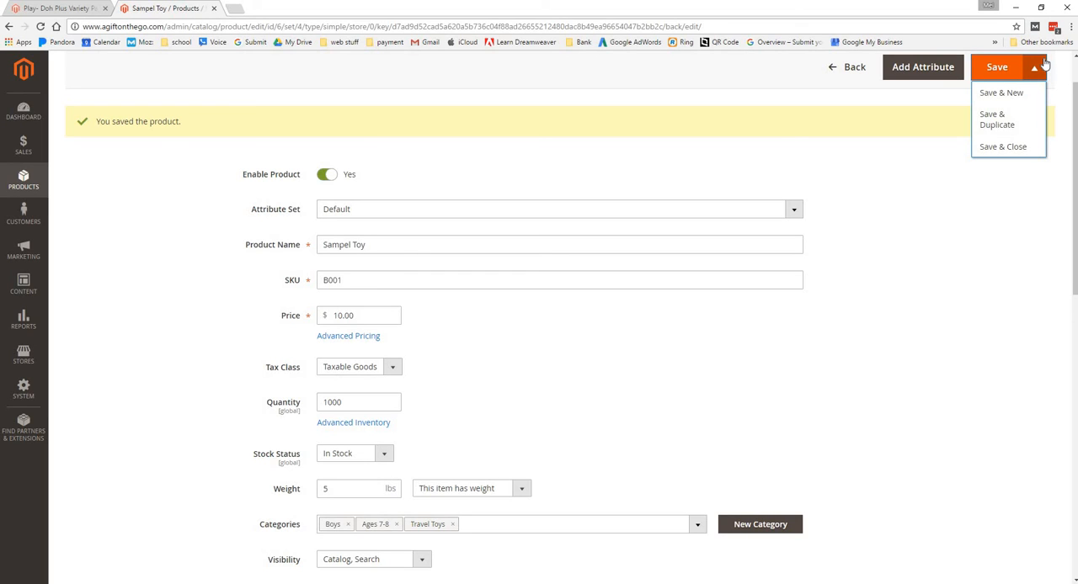
{"action": "left_click", "coordinate": [1007, 148]}
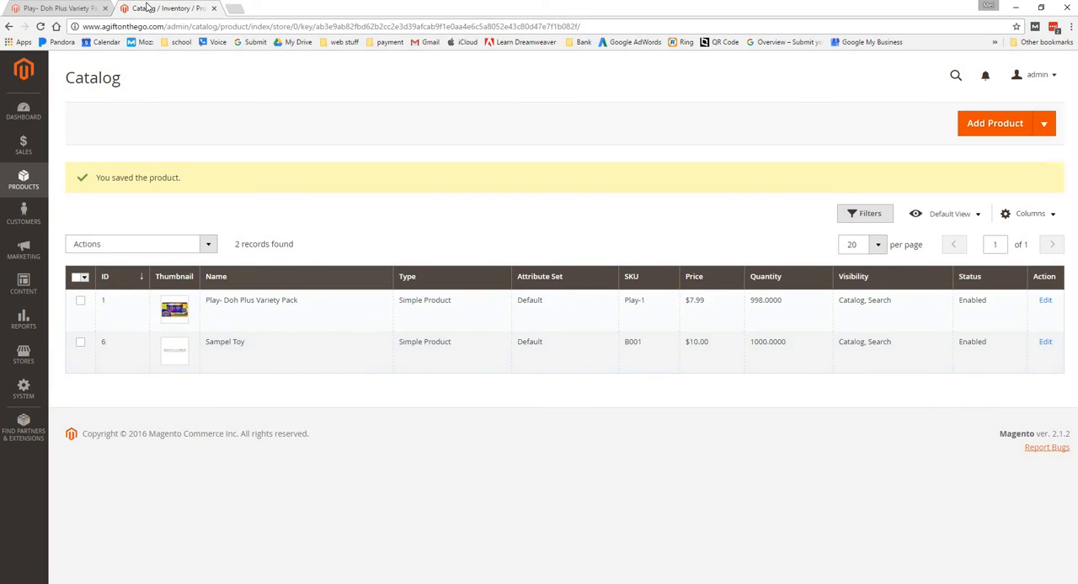
{"action": "left_click", "coordinate": [61, 8]}
{"action": "scroll", "coordinate": [140, 148], "scroll_direction": "up", "scroll_amount": 3}
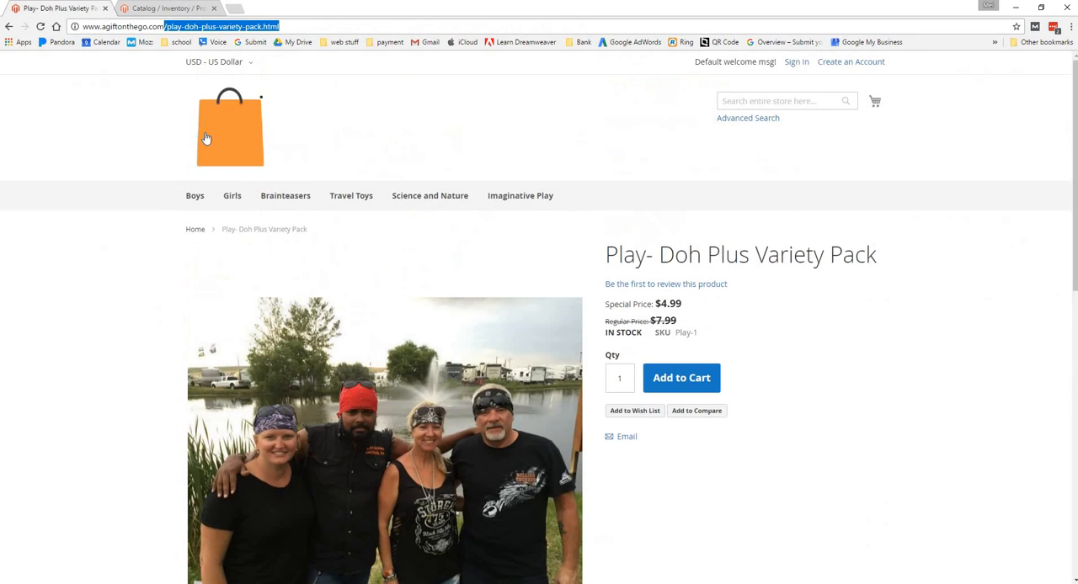
{"action": "left_click", "coordinate": [213, 104]}
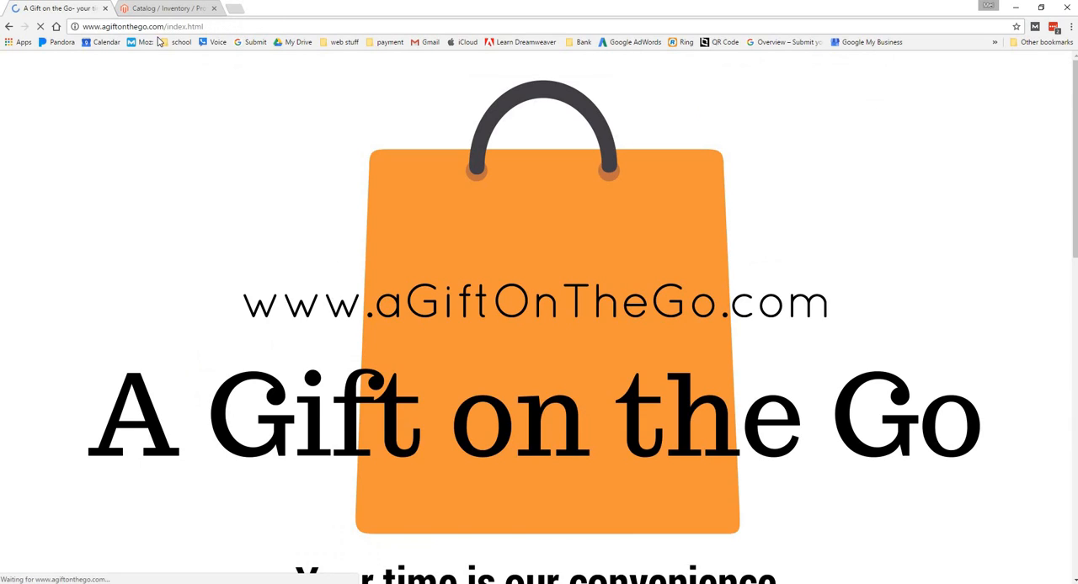
{"action": "double_click", "coordinate": [202, 26]}
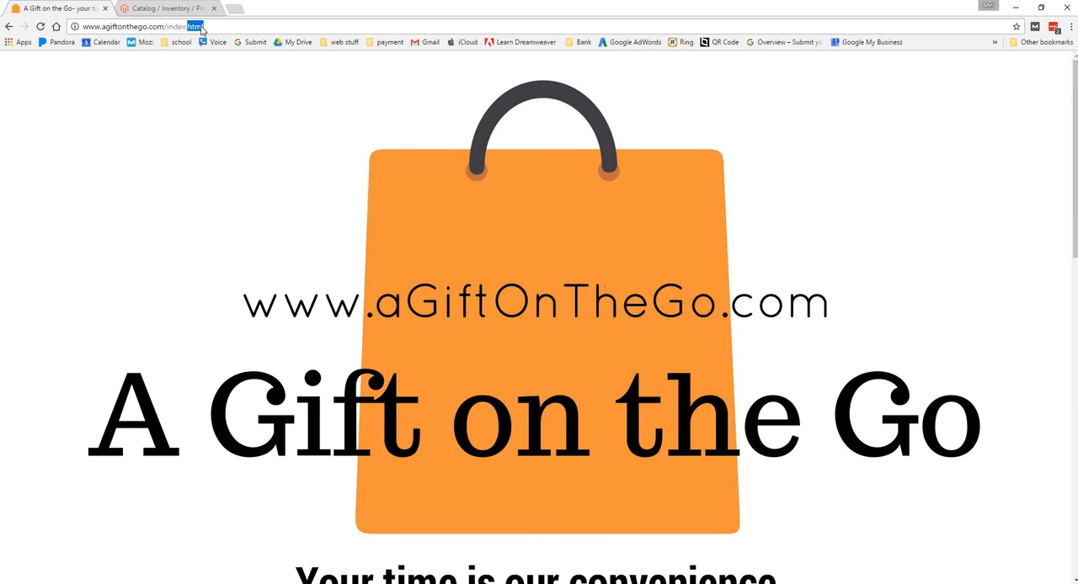
{"action": "type", "text": "php"}
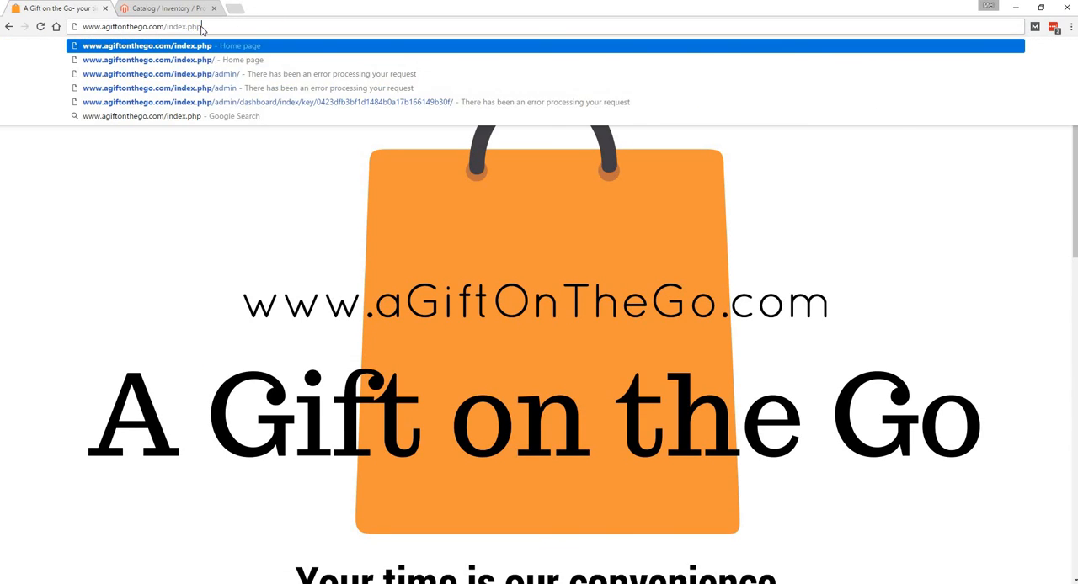
{"action": "key", "text": "Return"}
{"action": "scroll", "coordinate": [439, 323], "scroll_direction": "down", "scroll_amount": 3}
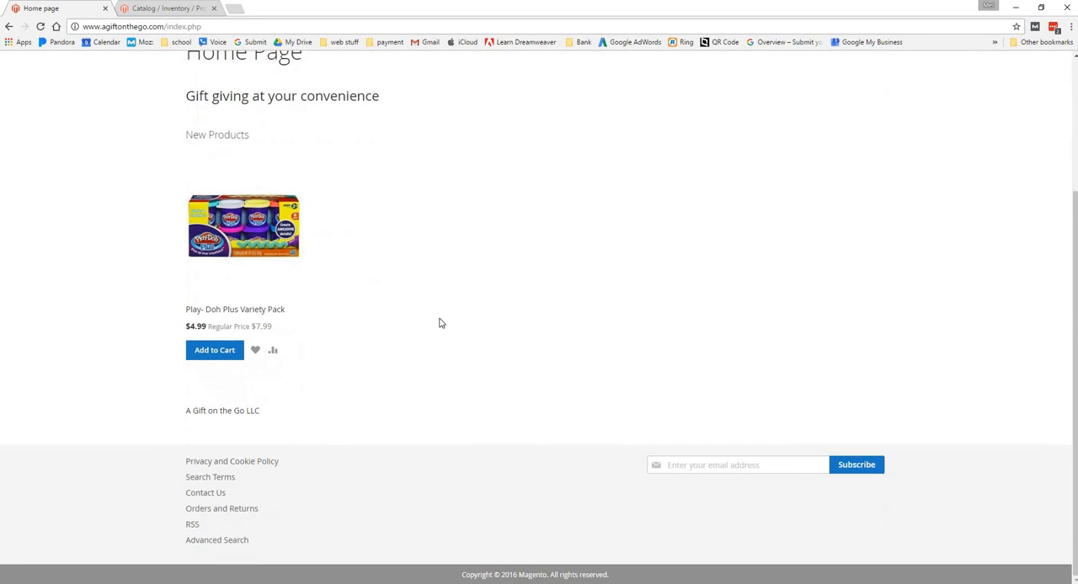
{"action": "scroll", "coordinate": [460, 290], "scroll_direction": "up", "scroll_amount": 3}
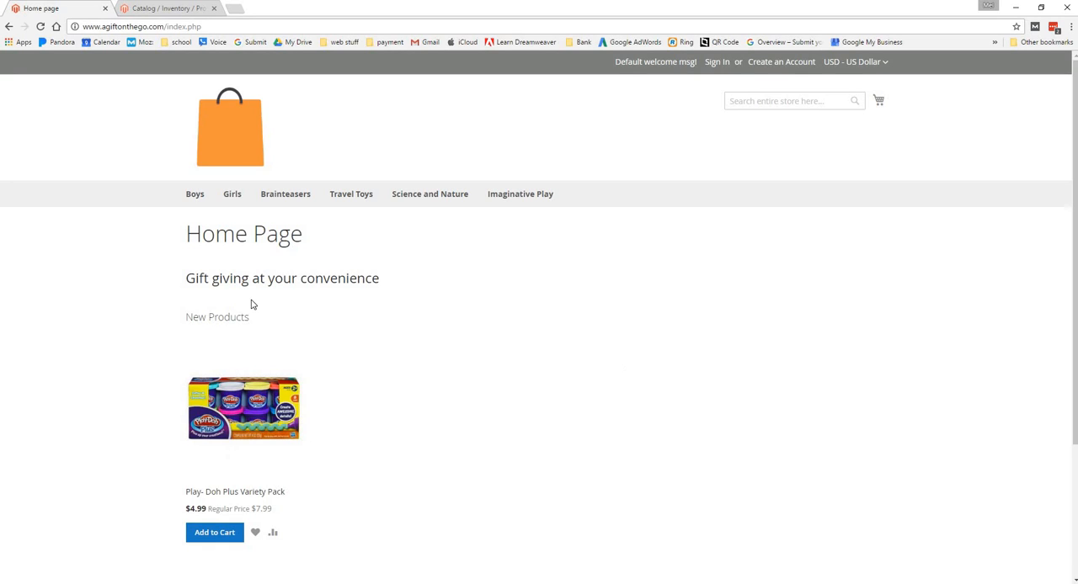
Browse the storefront's Boys category pages for Ages 10-11, Ages 8-9 and Ages 6-7
{"action": "left_click", "coordinate": [163, 7]}
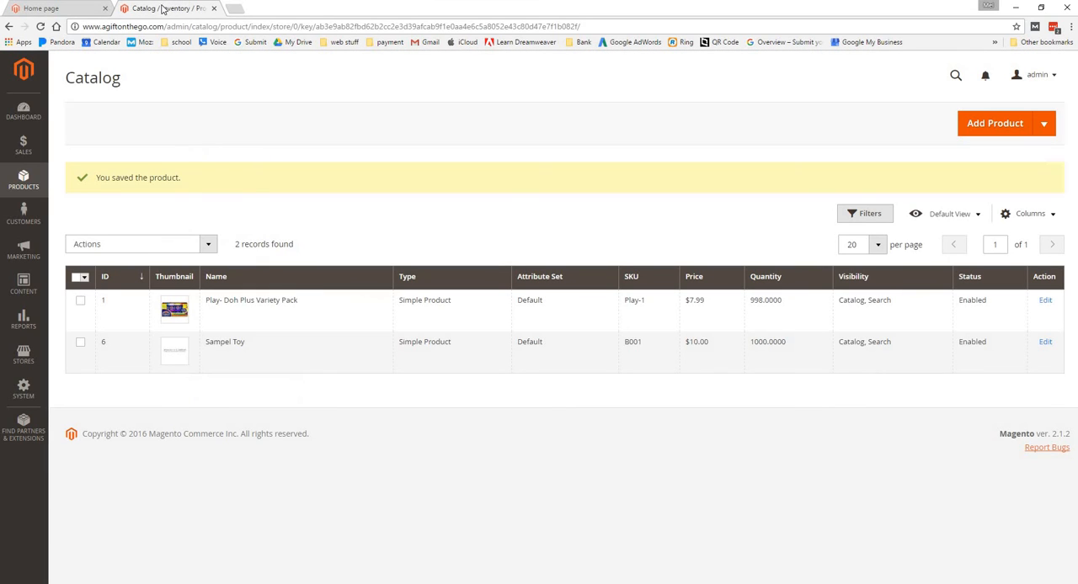
{"action": "left_click", "coordinate": [72, 8]}
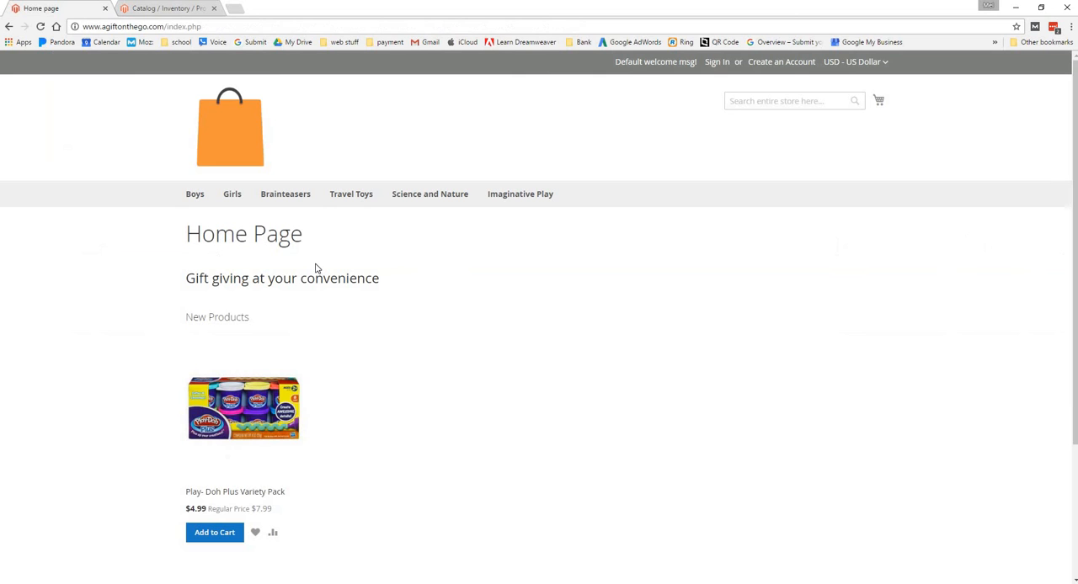
{"action": "left_click", "coordinate": [190, 196]}
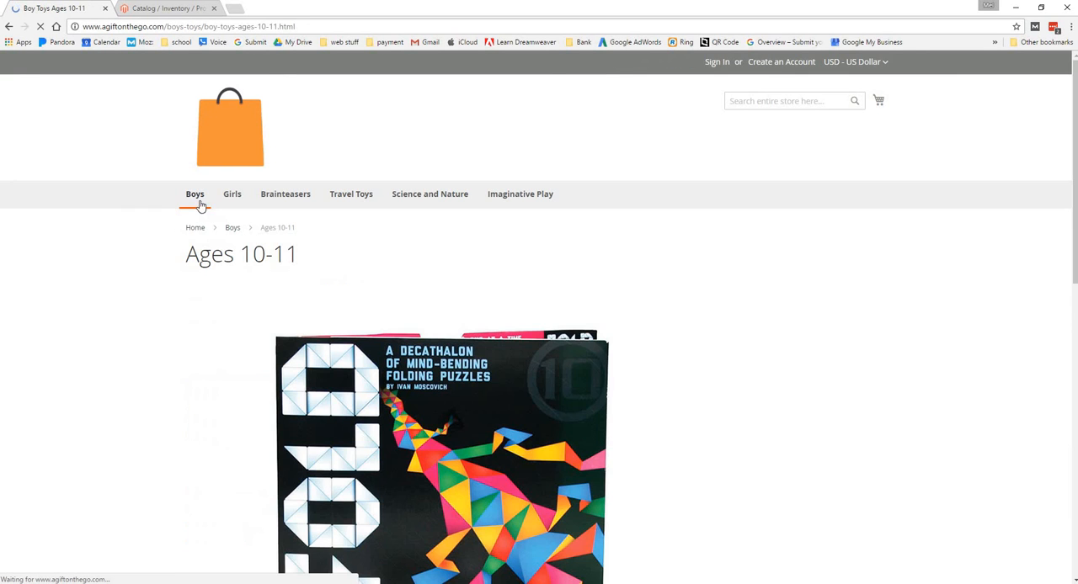
{"action": "mouse_move", "coordinate": [200, 204]}
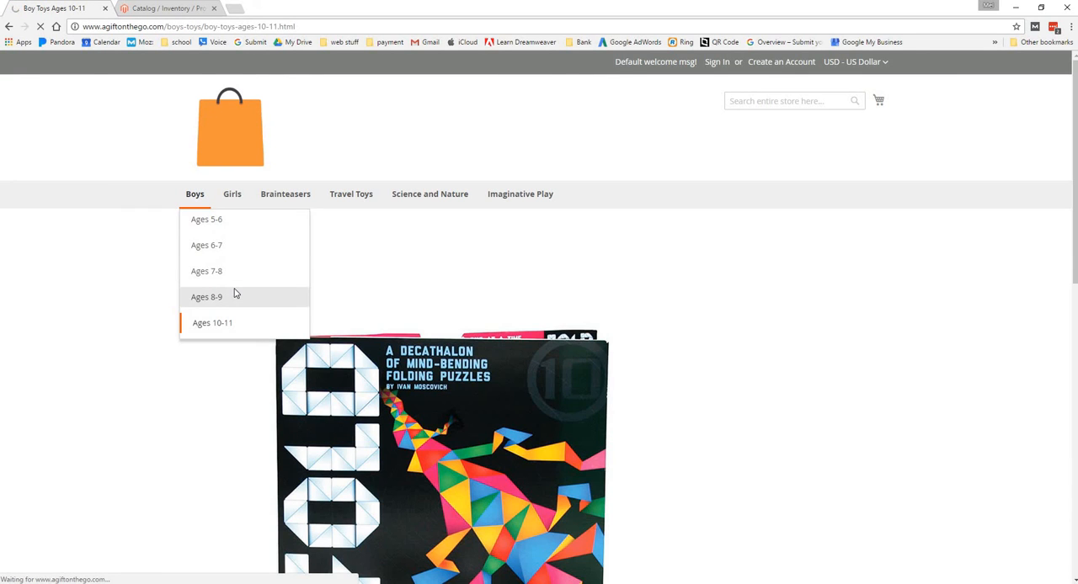
{"action": "left_click", "coordinate": [206, 296]}
{"action": "scroll", "coordinate": [222, 267], "scroll_direction": "down", "scroll_amount": 5}
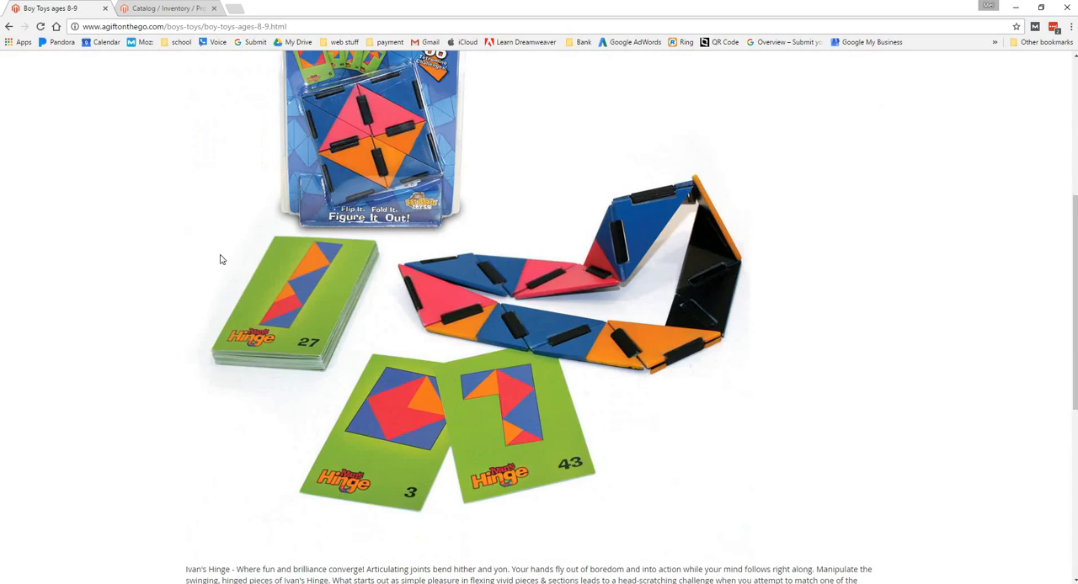
{"action": "scroll", "coordinate": [220, 260], "scroll_direction": "up", "scroll_amount": 5}
{"action": "mouse_move", "coordinate": [202, 143]}
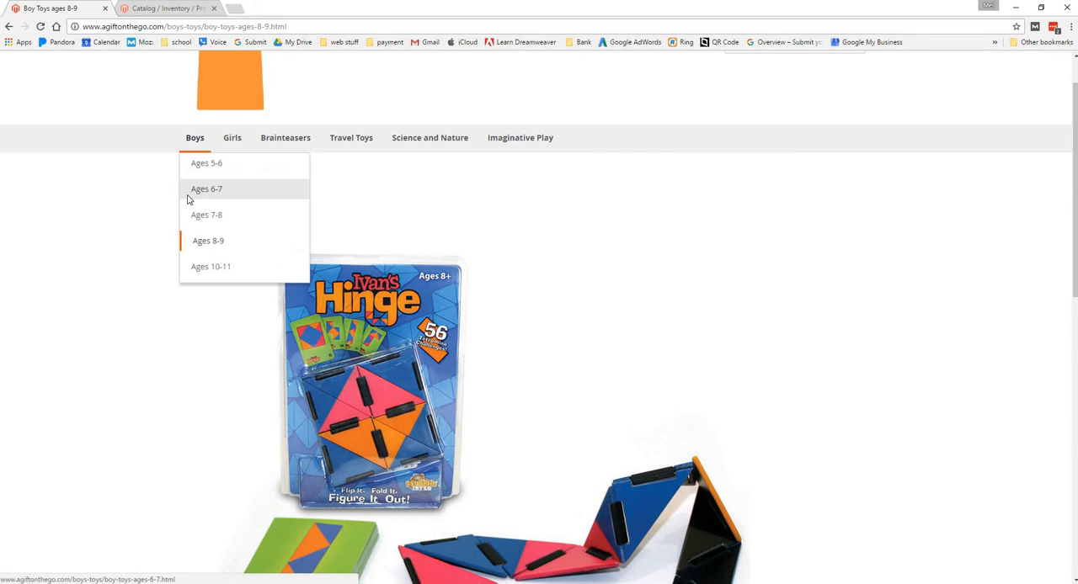
{"action": "left_click", "coordinate": [266, 199]}
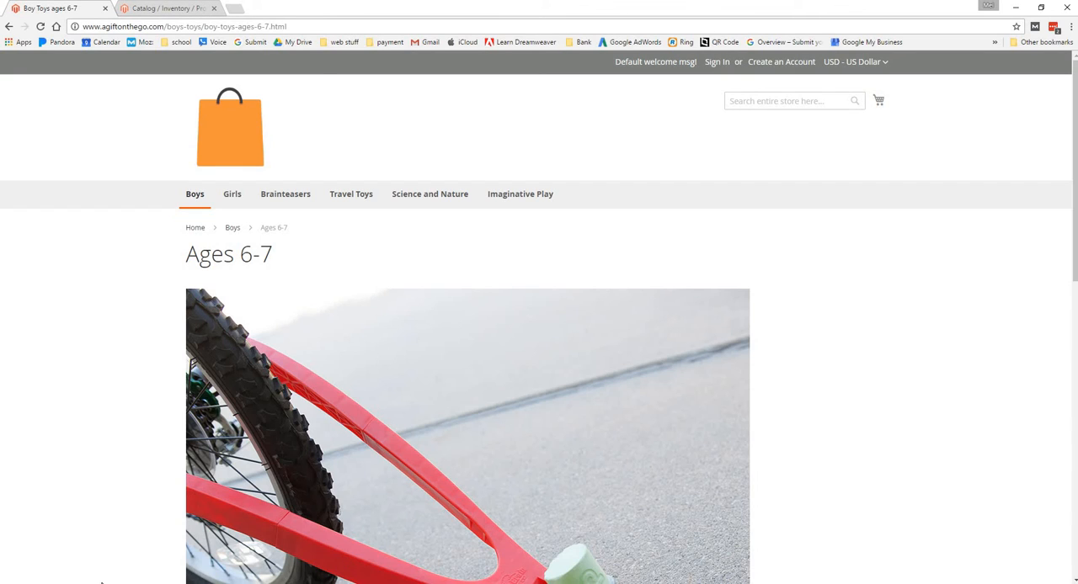
{"action": "left_click", "coordinate": [1015, 7]}
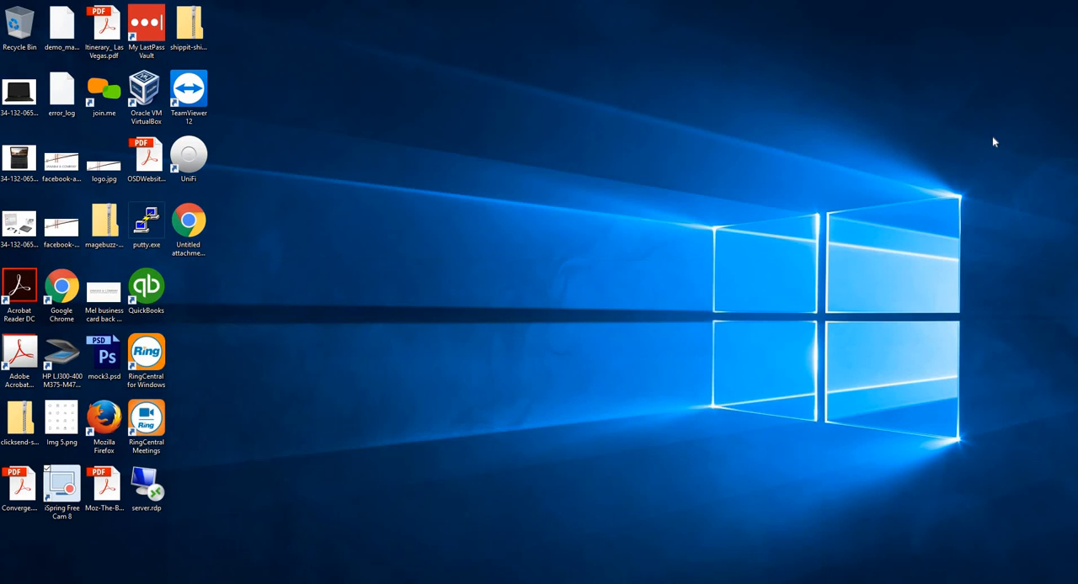
{"action": "double_click", "coordinate": [74, 484]}
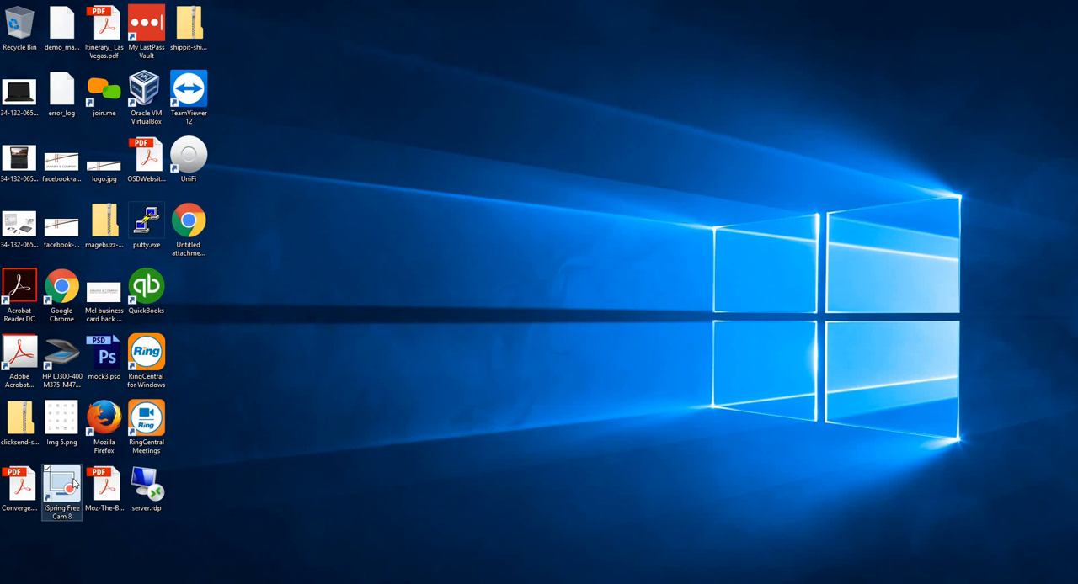